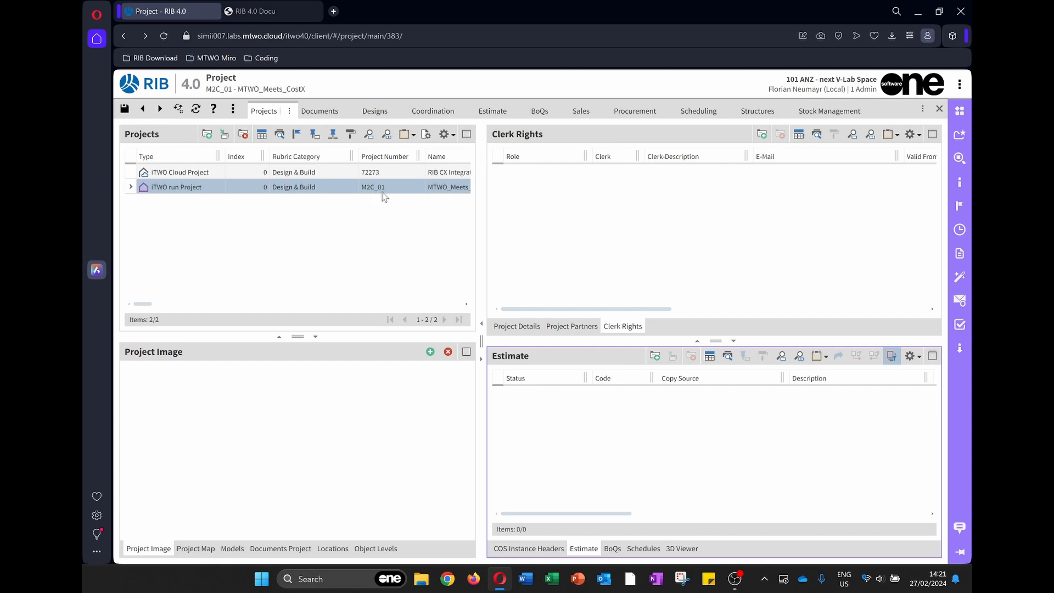
Check the BoQs and Estimate lists of the M2C_01 project for existing entries
{"action": "left_click_drag", "start_coordinate": [144, 304], "coordinate": [143, 303]}
{"action": "left_click", "coordinate": [611, 548]}
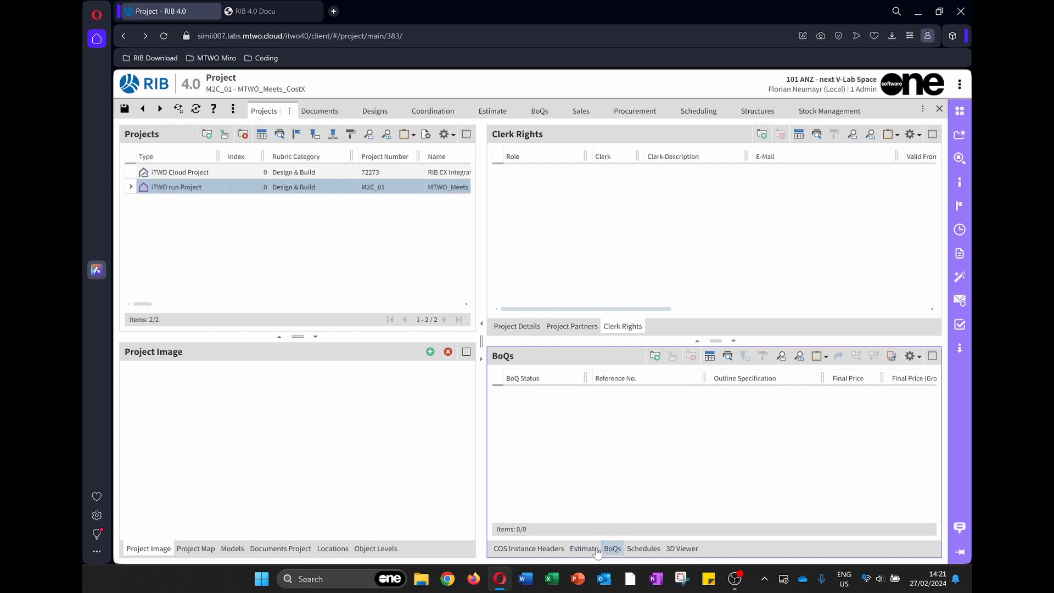
{"action": "left_click", "coordinate": [588, 549]}
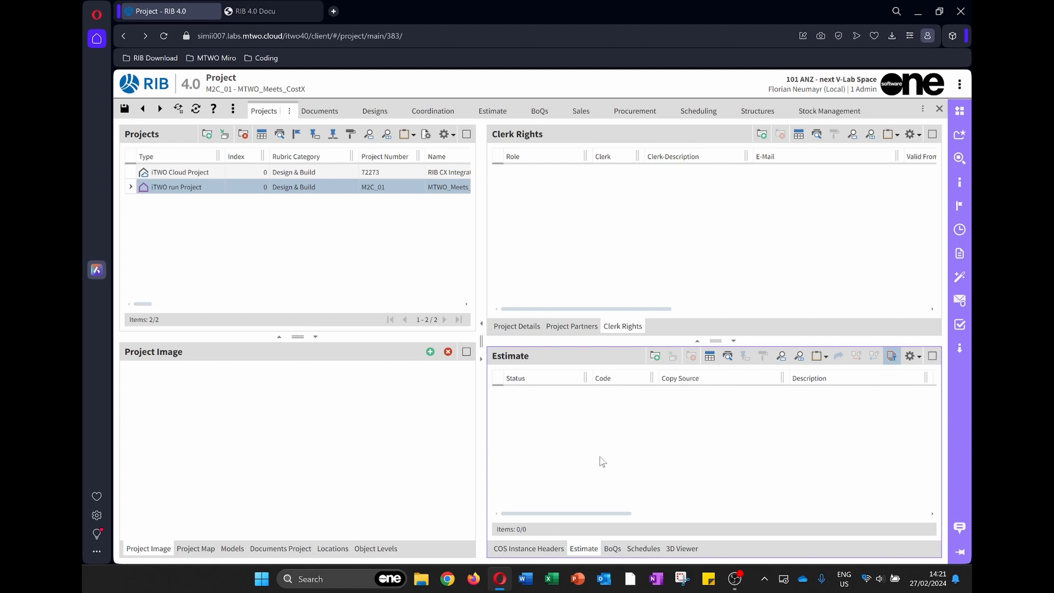
Switch to the RIB40 meets CostX7 exporter from the desktop and connect to the CostX server at 127.0.0.1 with the prefilled login
{"action": "left_click", "coordinate": [917, 12]}
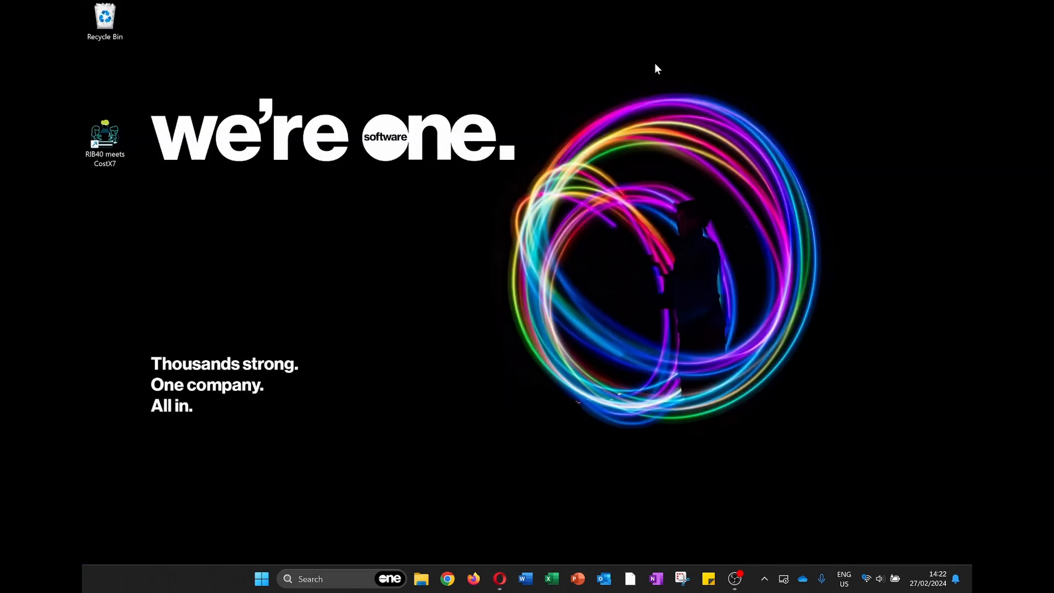
{"action": "left_click", "coordinate": [109, 133]}
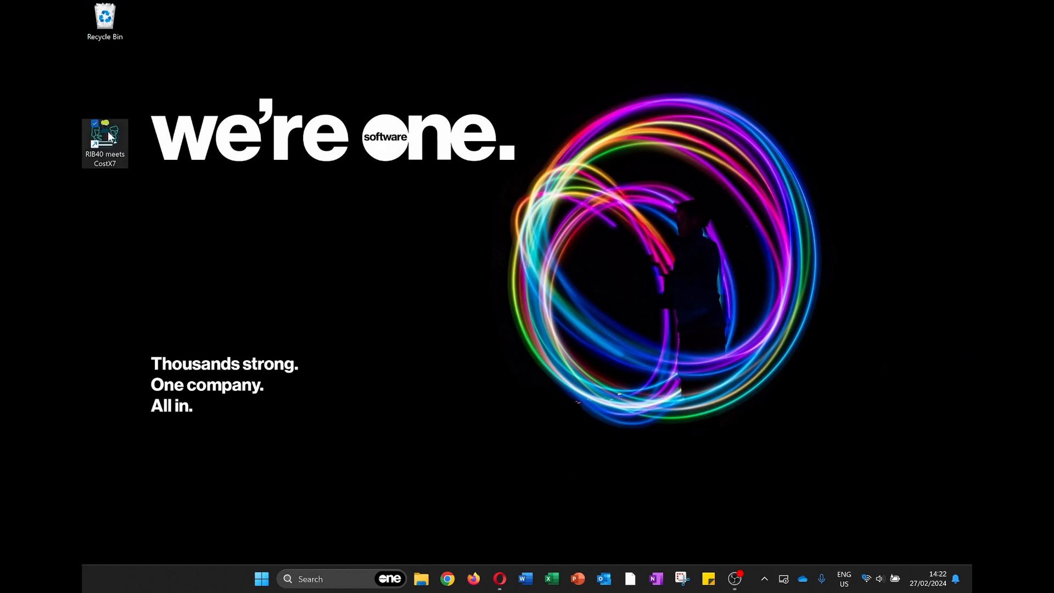
{"action": "double_click", "coordinate": [110, 133]}
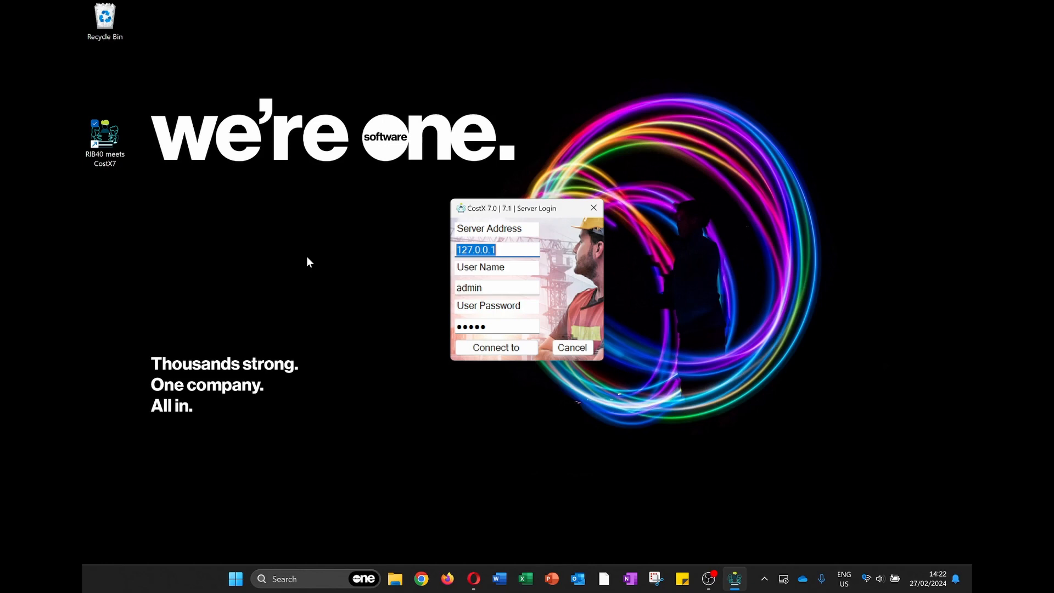
{"action": "left_click", "coordinate": [501, 348]}
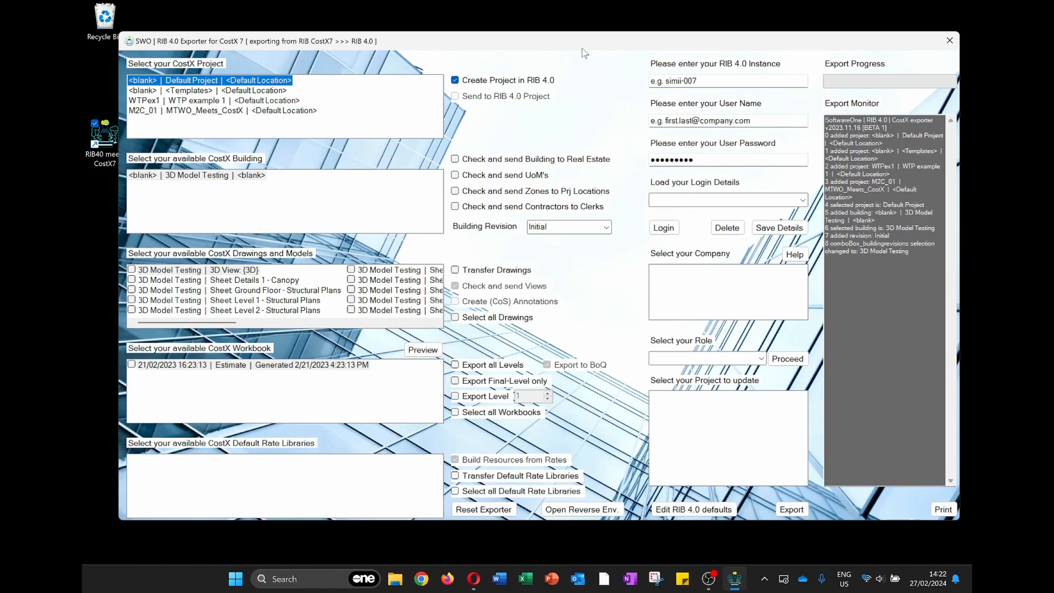
{"action": "left_click_drag", "start_coordinate": [583, 49], "coordinate": [579, 49]}
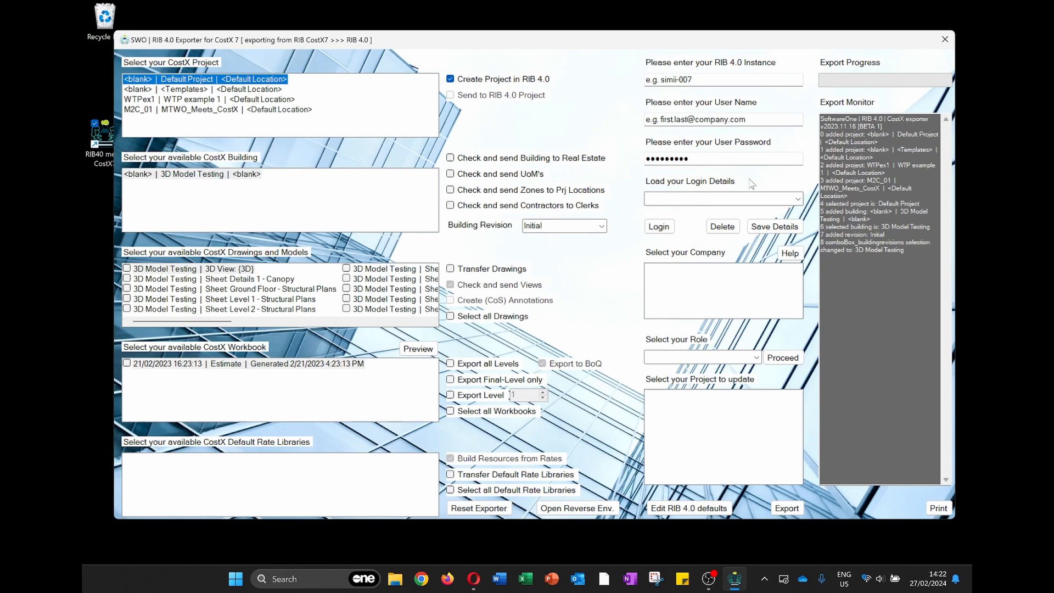
Load the saved login details for the simii007.labs instance and log in to RIB 4.0
{"action": "left_click", "coordinate": [797, 200]}
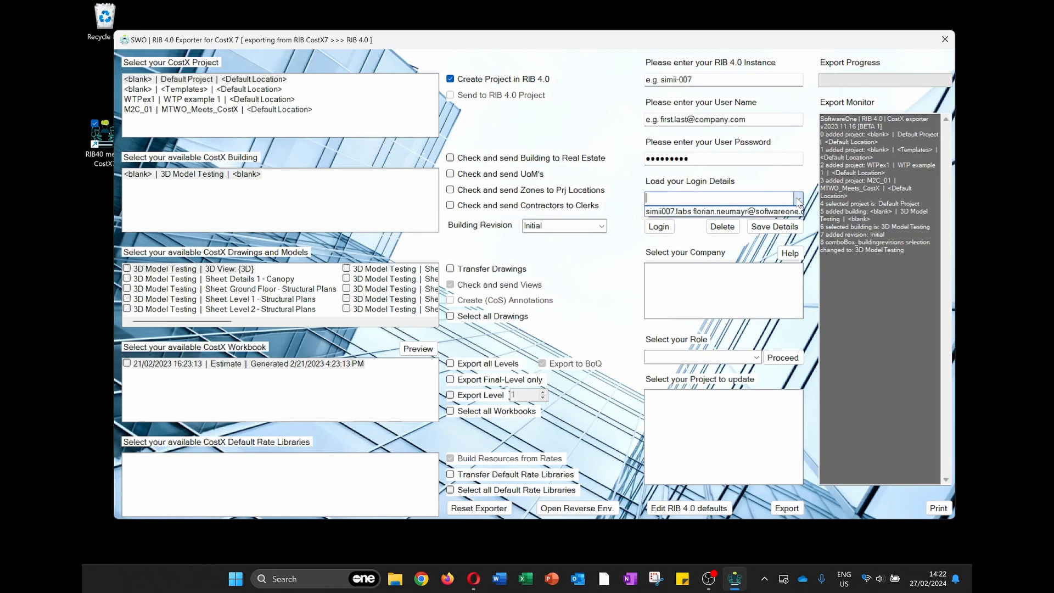
{"action": "left_click", "coordinate": [718, 212]}
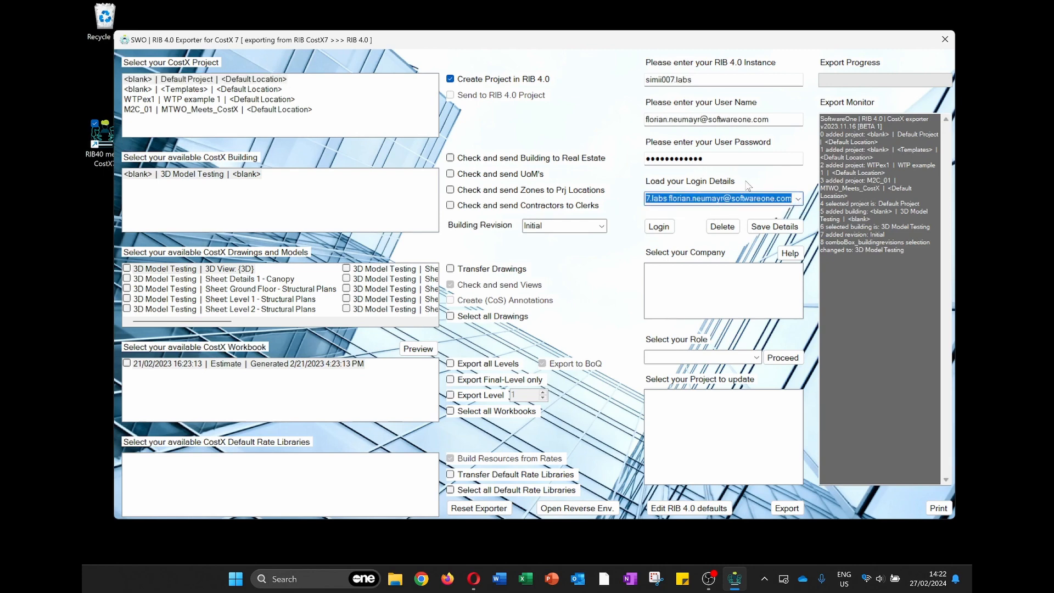
{"action": "left_click", "coordinate": [712, 79]}
{"action": "left_click", "coordinate": [712, 79]}
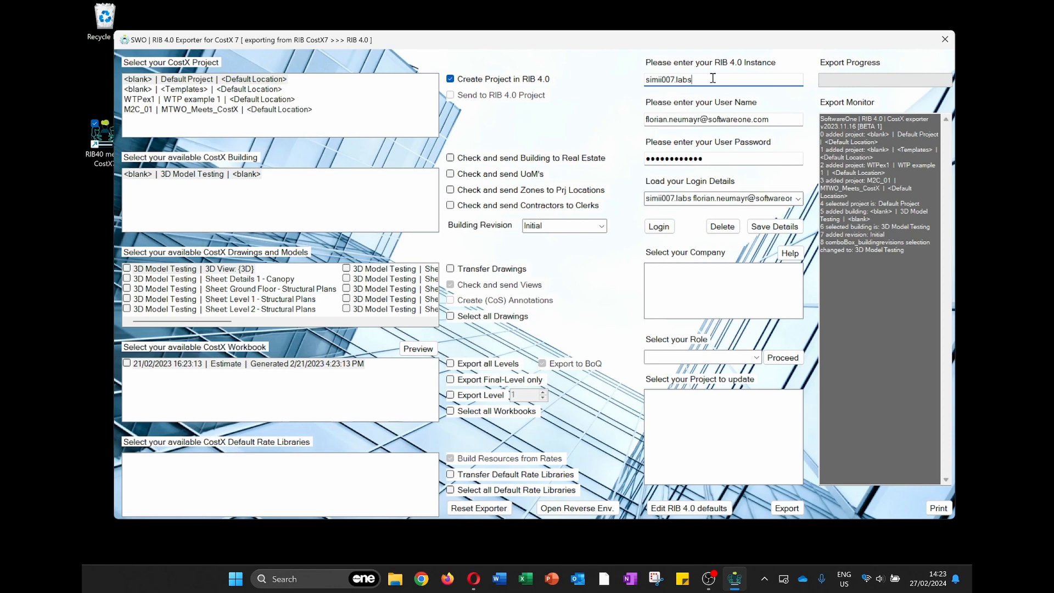
{"action": "left_click", "coordinate": [661, 228]}
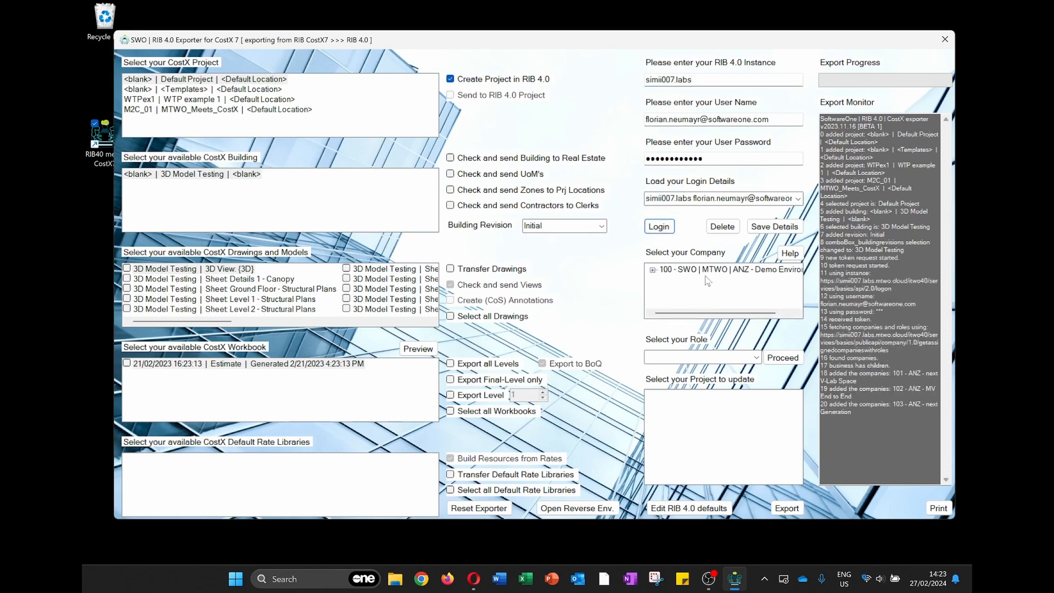
Choose company 101 - ANZ - next V-Lab Space with the role 1 Admin and load its projects
{"action": "left_click", "coordinate": [652, 270]}
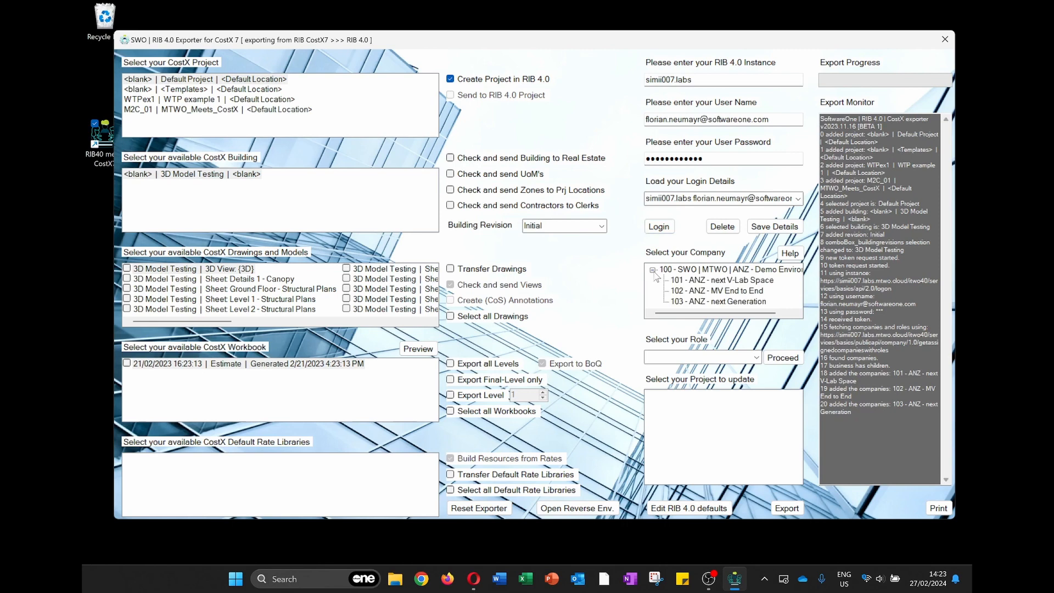
{"action": "left_click", "coordinate": [733, 281]}
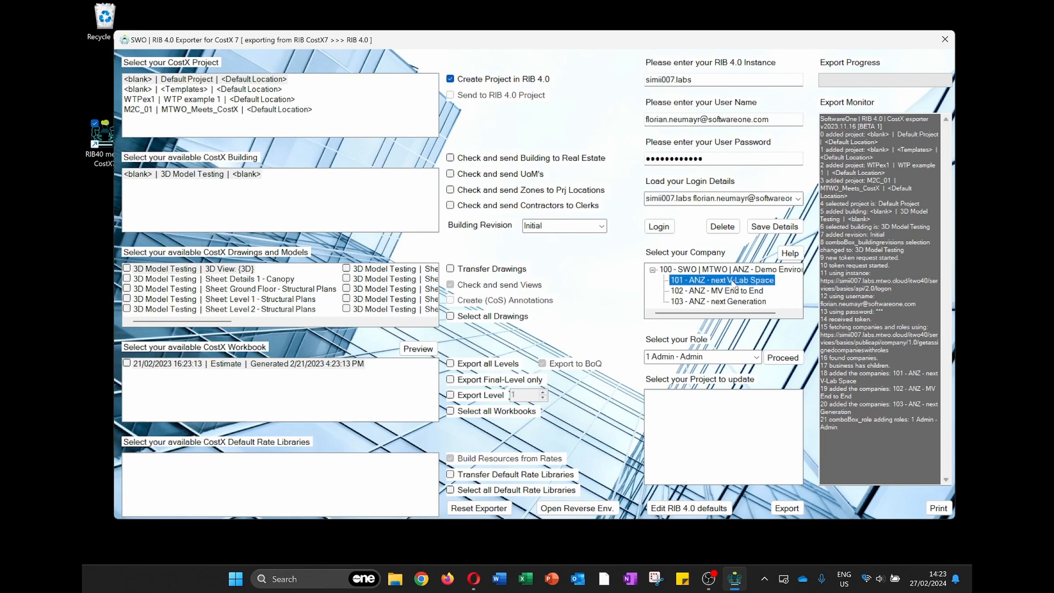
{"action": "left_click", "coordinate": [787, 362]}
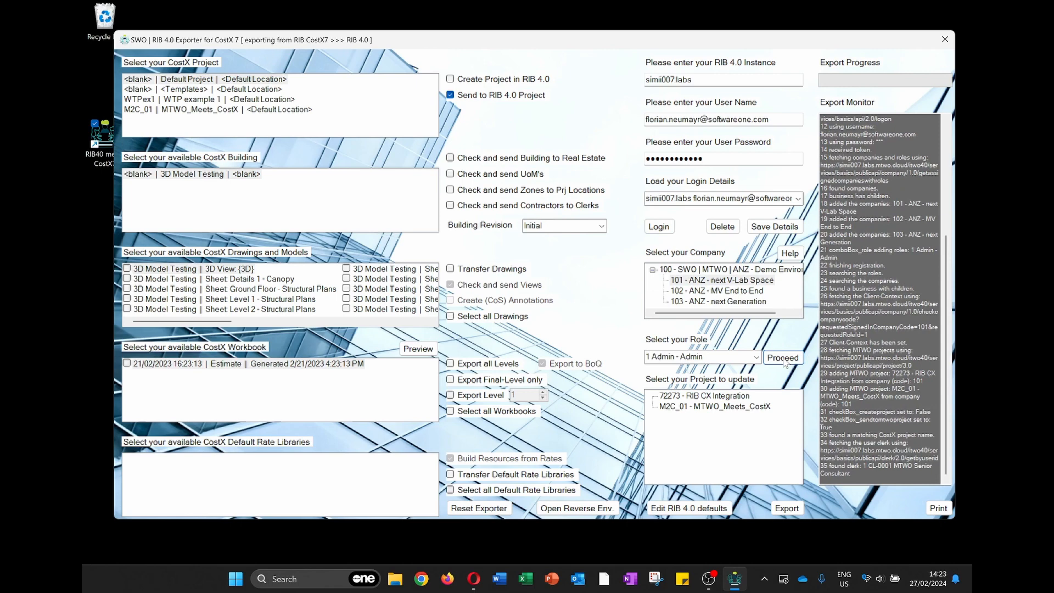
Set M2C_01 - MTWO_Meets_CostX as the project to update and select the CostX project with the same code as the source
{"action": "left_click", "coordinate": [702, 407]}
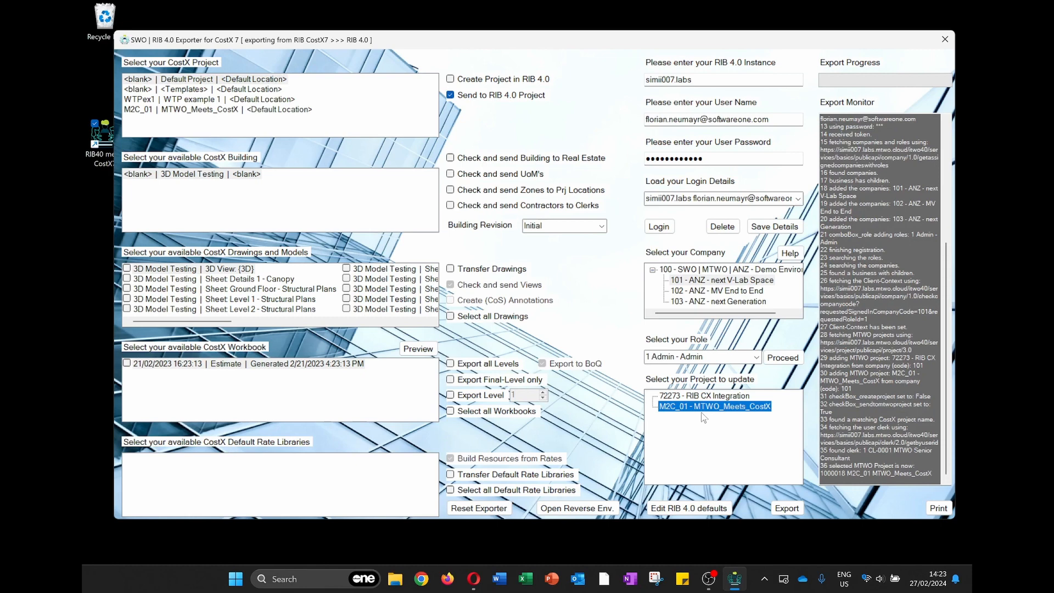
{"action": "left_click", "coordinate": [209, 110]}
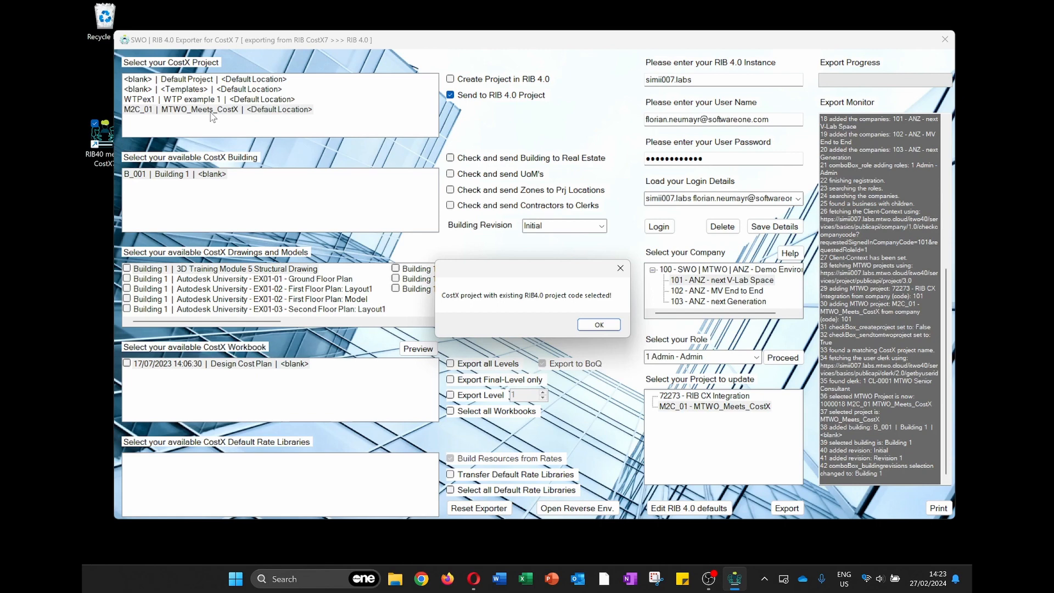
{"action": "left_click", "coordinate": [598, 326]}
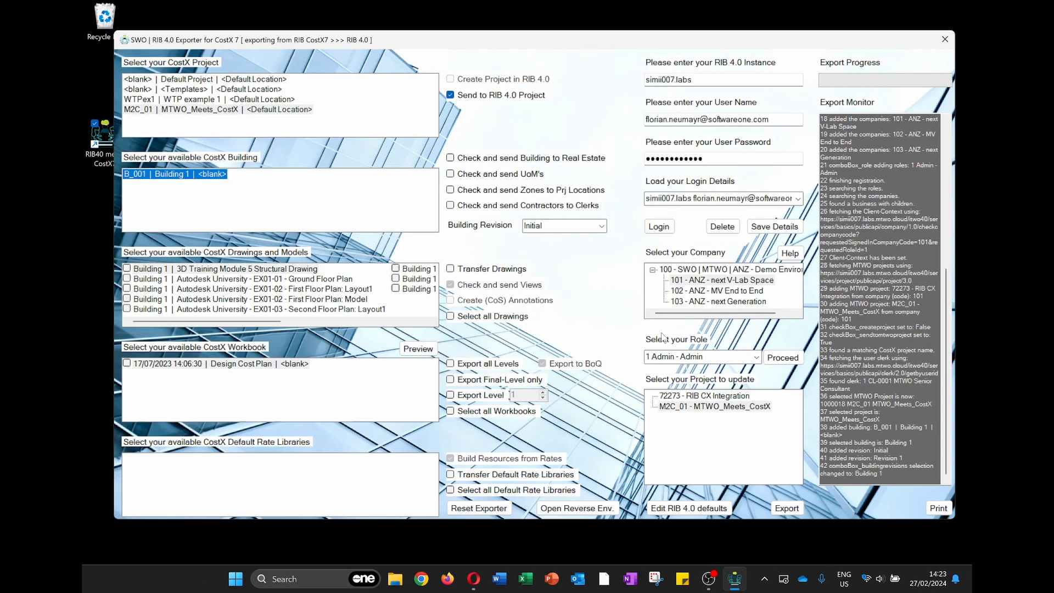
Switch the source CostX project to WTPex1, return to M2C_01 and acknowledge the project code notice
{"action": "left_click", "coordinate": [141, 99]}
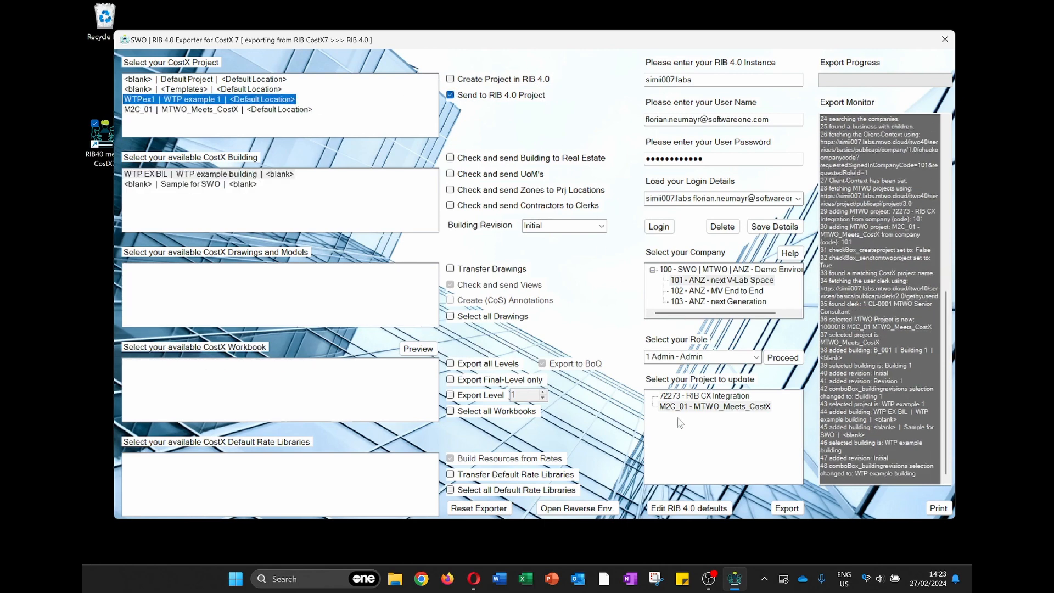
{"action": "left_click", "coordinate": [147, 109]}
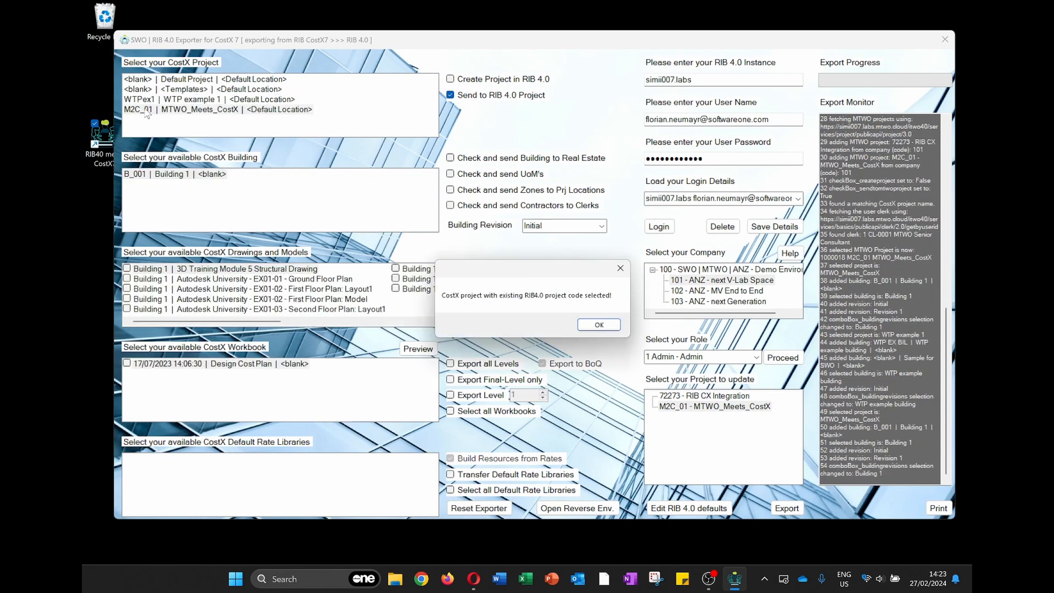
{"action": "left_click", "coordinate": [600, 325]}
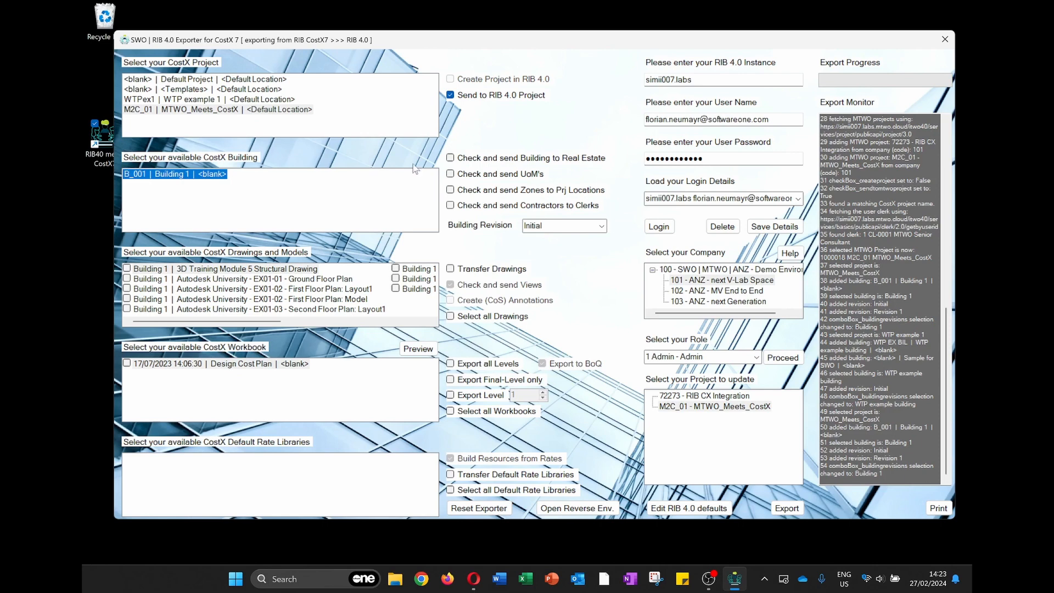
Look through the available building revisions, keeping Initial, and try selecting all drawings before deselecting them again
{"action": "left_click", "coordinate": [602, 226]}
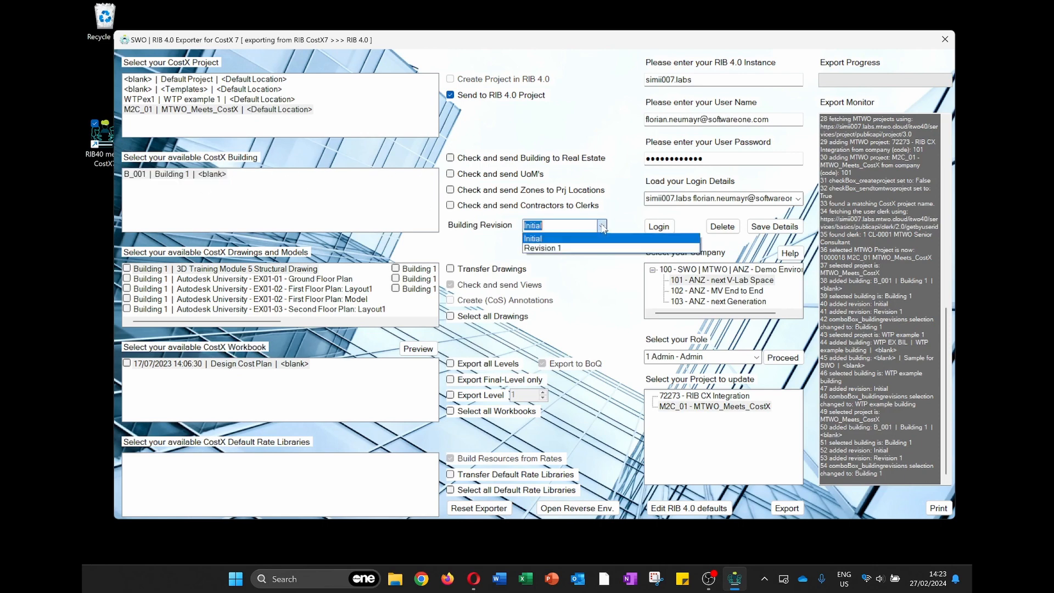
{"action": "left_click", "coordinate": [615, 219]}
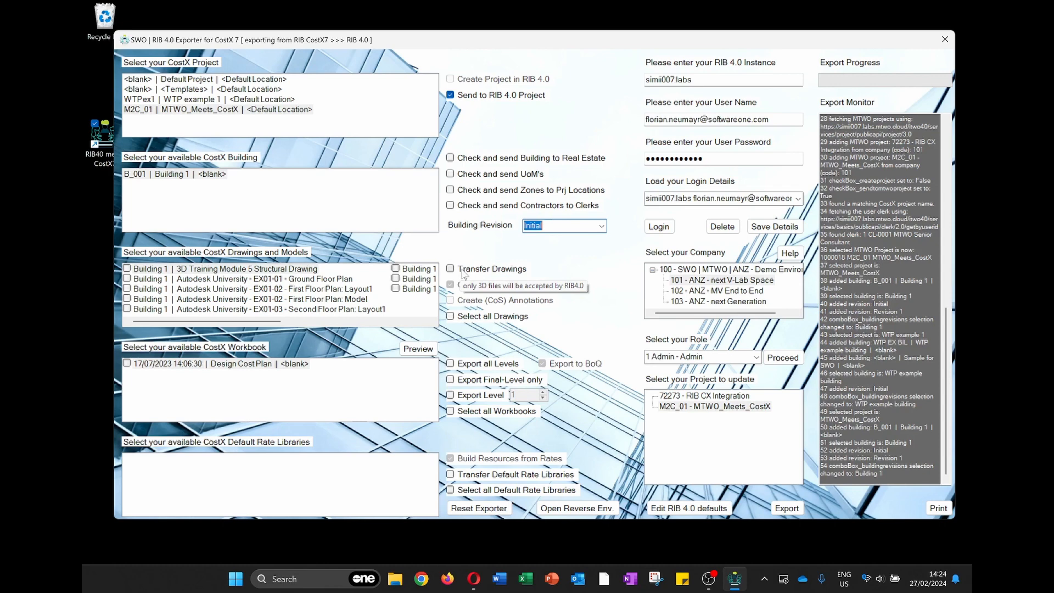
{"action": "left_click", "coordinate": [451, 317]}
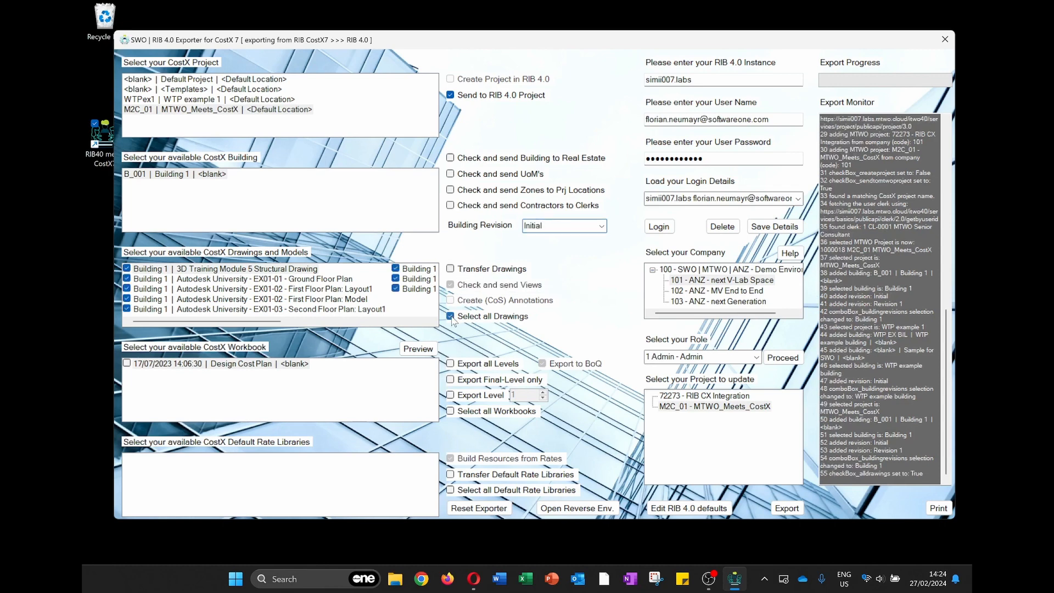
{"action": "left_click", "coordinate": [451, 317]}
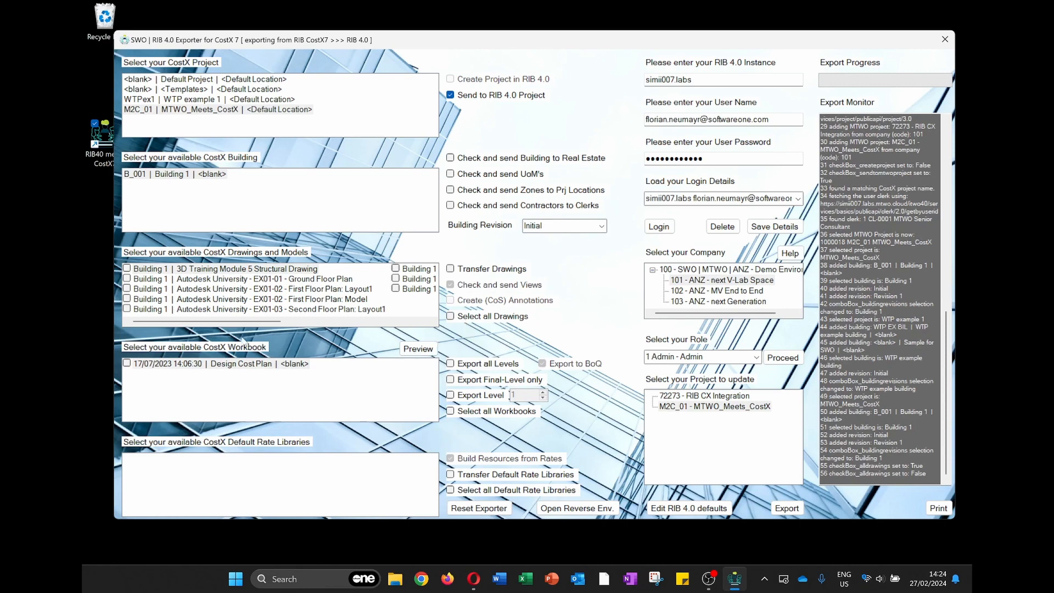
Select the Design Cost Plan workbook for export and preview its content by adding levels, closing one level and leaving the preview
{"action": "left_click", "coordinate": [127, 363]}
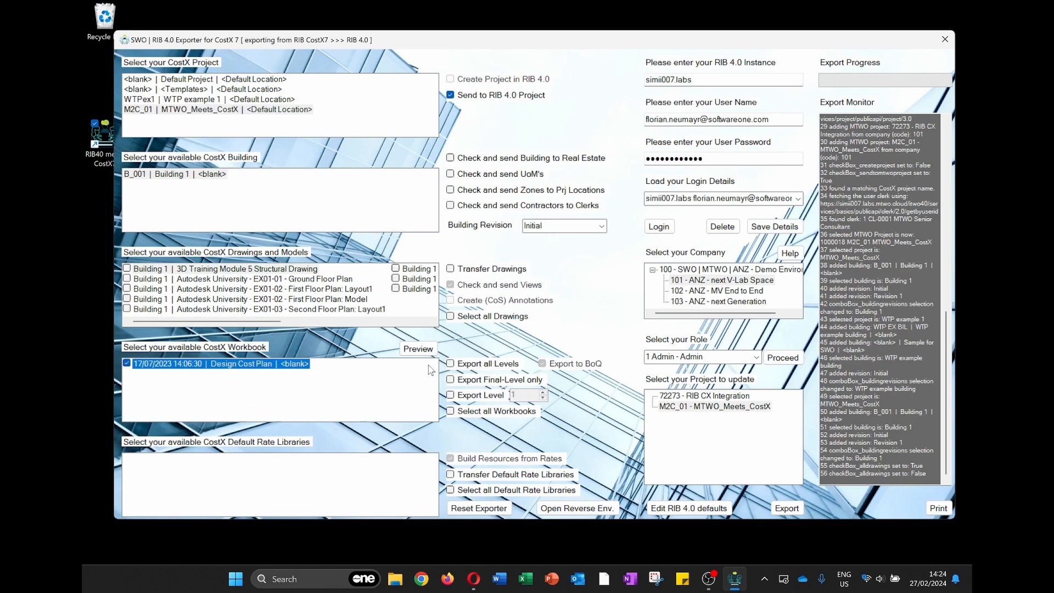
{"action": "left_click", "coordinate": [421, 350]}
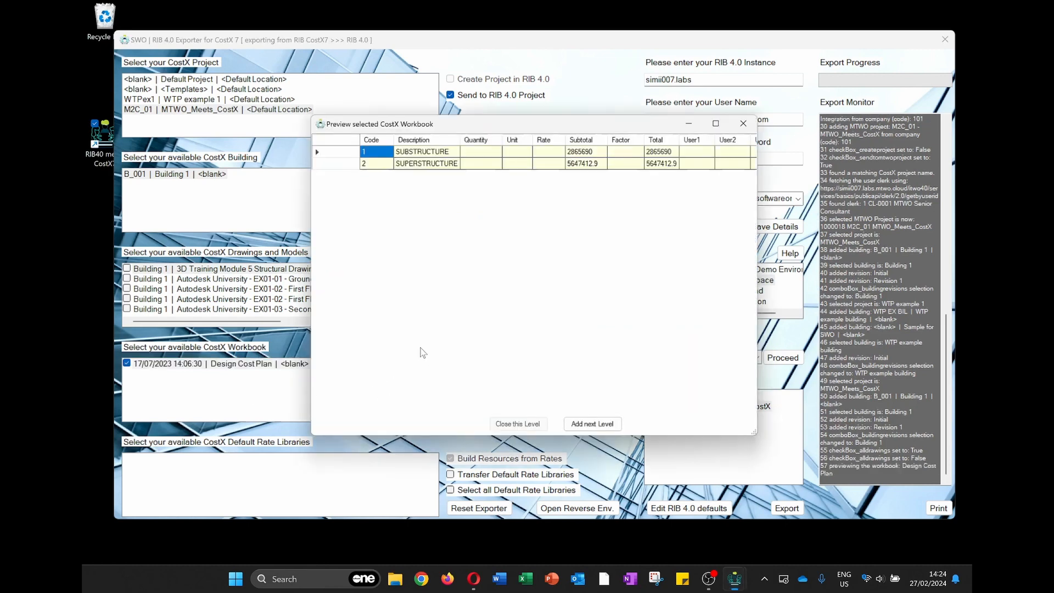
{"action": "left_click", "coordinate": [603, 421]}
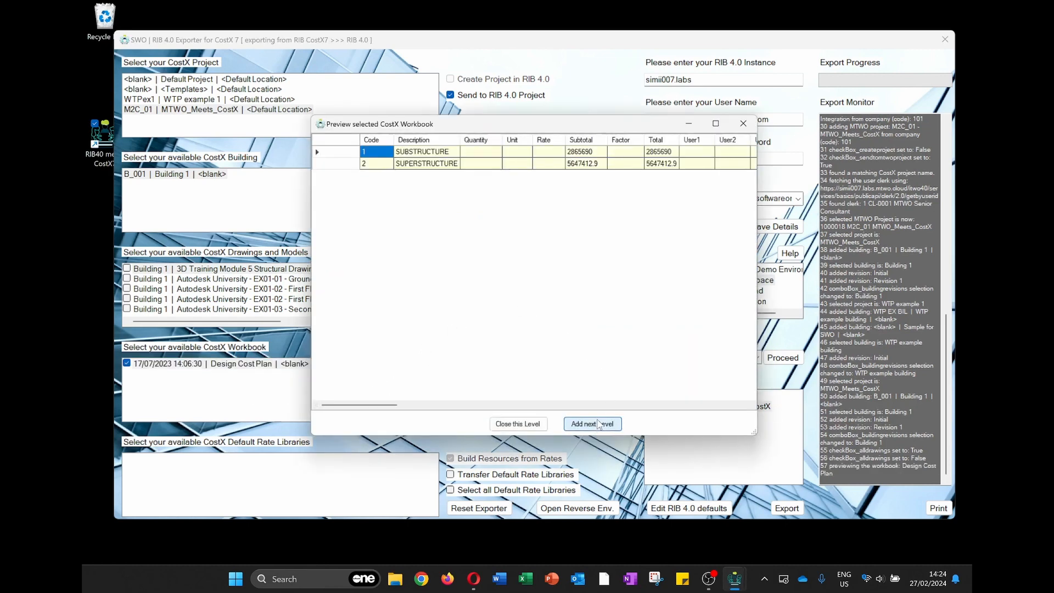
{"action": "left_click", "coordinate": [603, 422]}
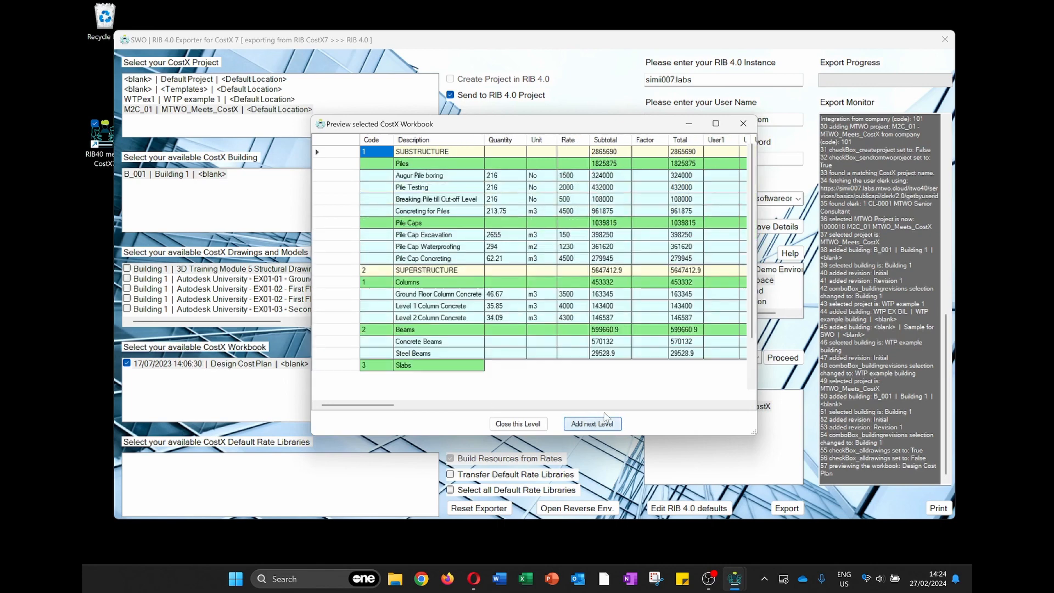
{"action": "left_click", "coordinate": [604, 422]}
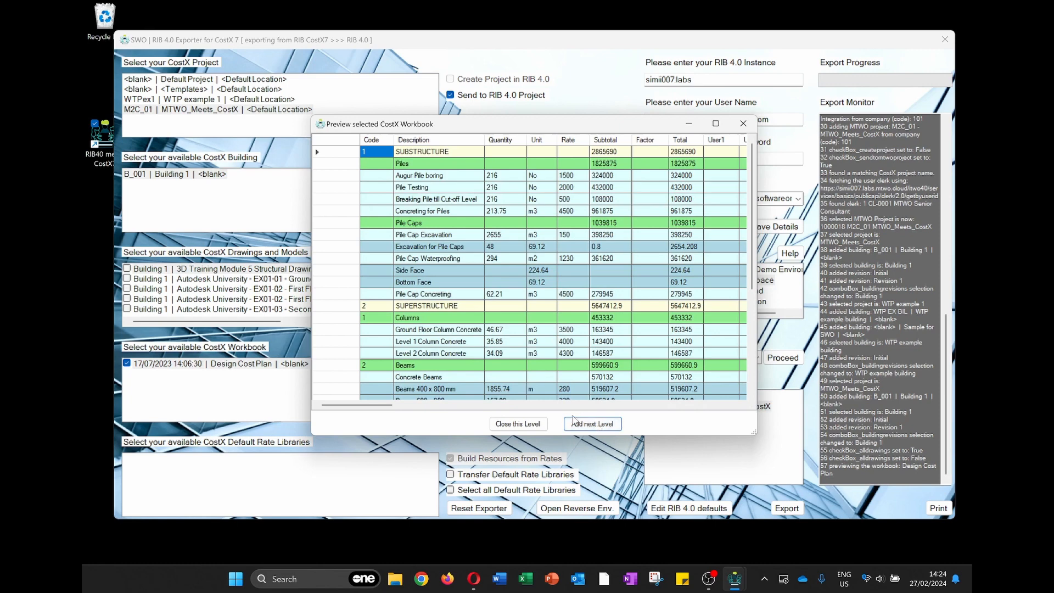
{"action": "left_click", "coordinate": [526, 426]}
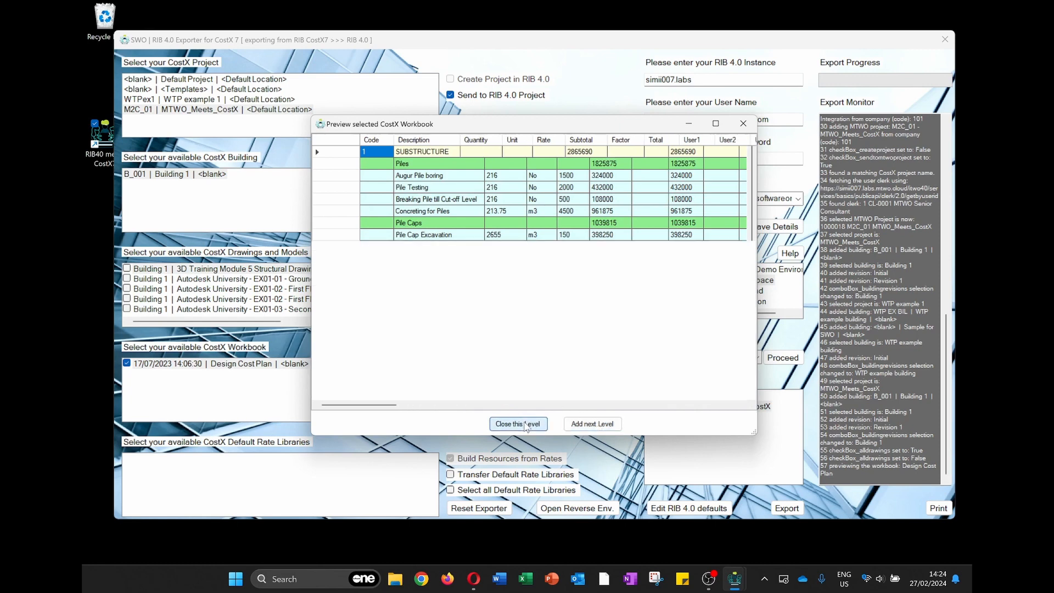
{"action": "left_click", "coordinate": [743, 124]}
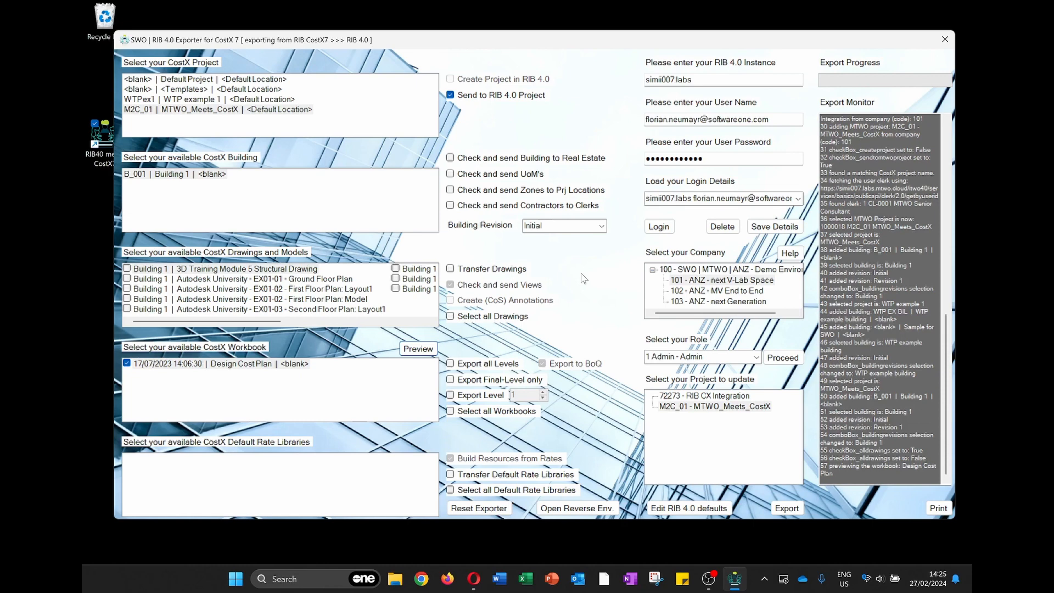
Open the RIB 4.0 export defaults and examine the available values for QuantityFactor1 and CurrencyId
{"action": "left_click", "coordinate": [697, 510]}
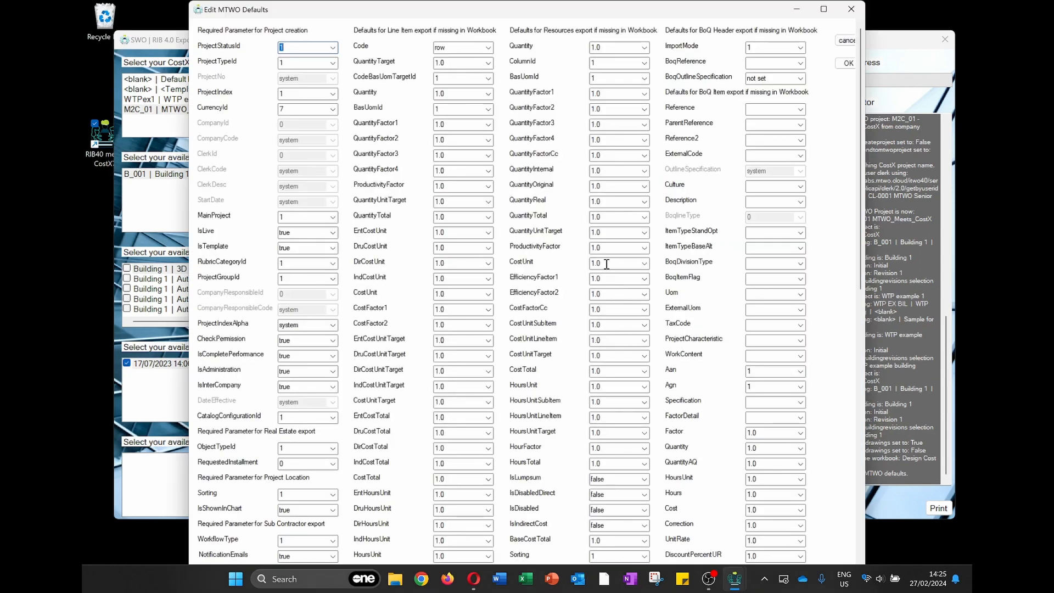
{"action": "left_click", "coordinate": [488, 126]}
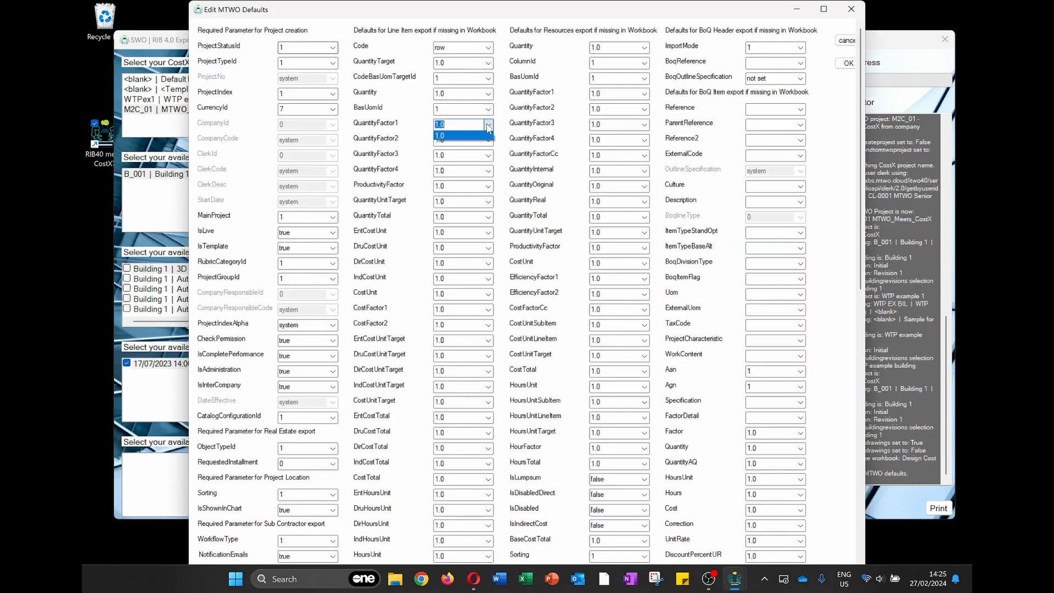
{"action": "left_click", "coordinate": [488, 126]}
{"action": "left_click", "coordinate": [333, 109]}
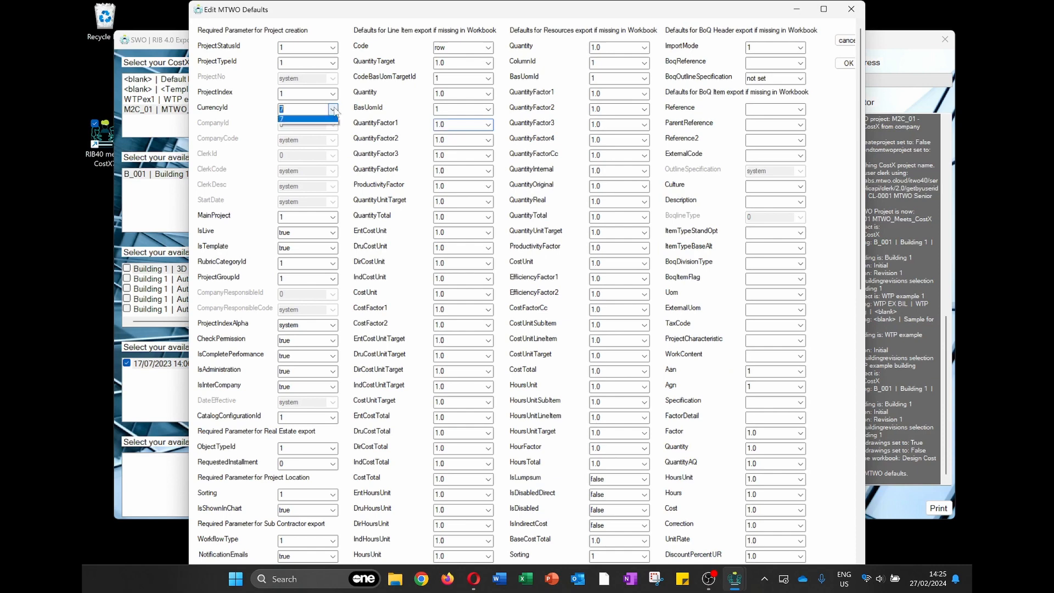
{"action": "left_click", "coordinate": [333, 109]}
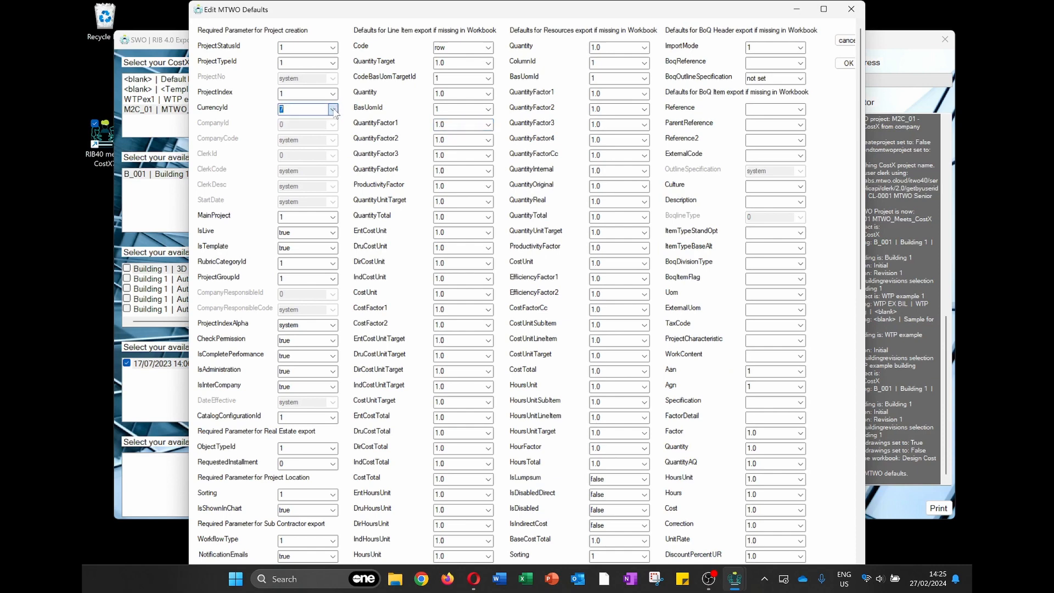
Look at the available values for MainProject in the RIB 4.0 export defaults and close the defaults
{"action": "left_click", "coordinate": [333, 217]}
{"action": "left_click", "coordinate": [333, 217]}
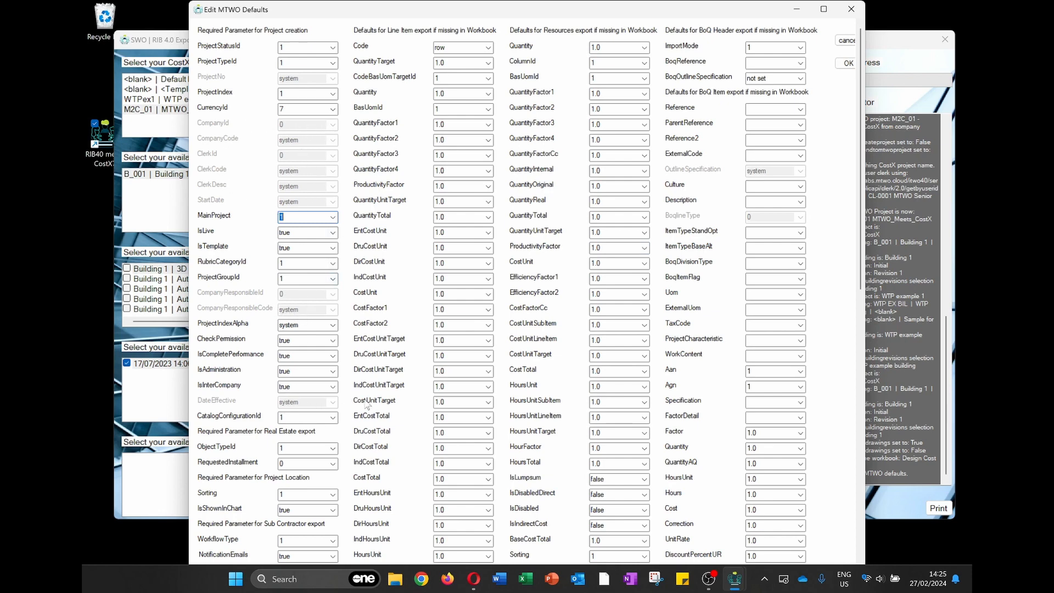
{"action": "left_click", "coordinate": [853, 10]}
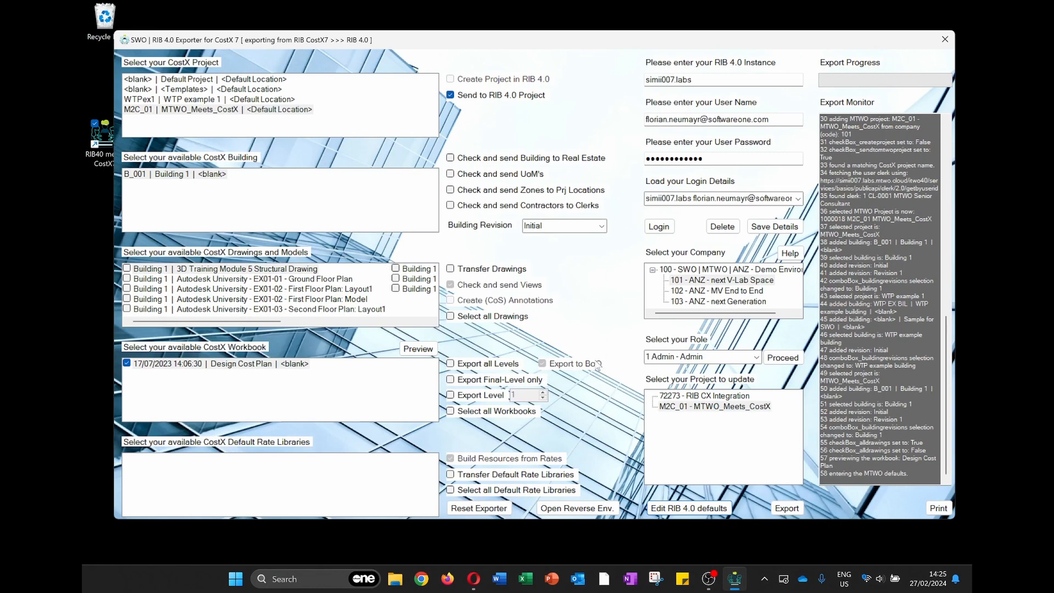
Open the reverse environment for exporting from RIB 4.0 to CostX, look it over and close it
{"action": "left_click", "coordinate": [585, 509]}
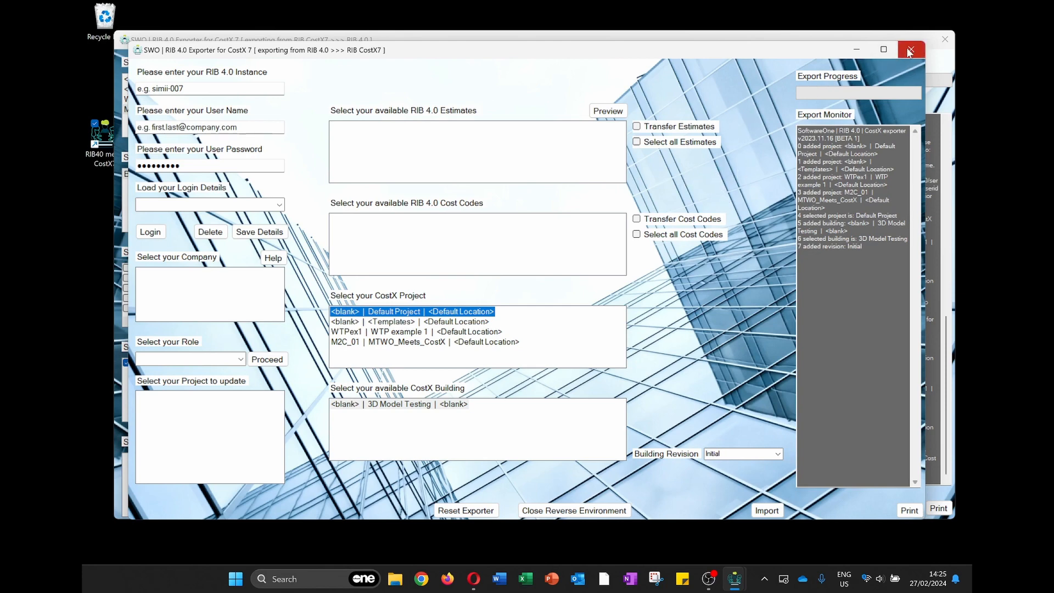
{"action": "left_click", "coordinate": [574, 511]}
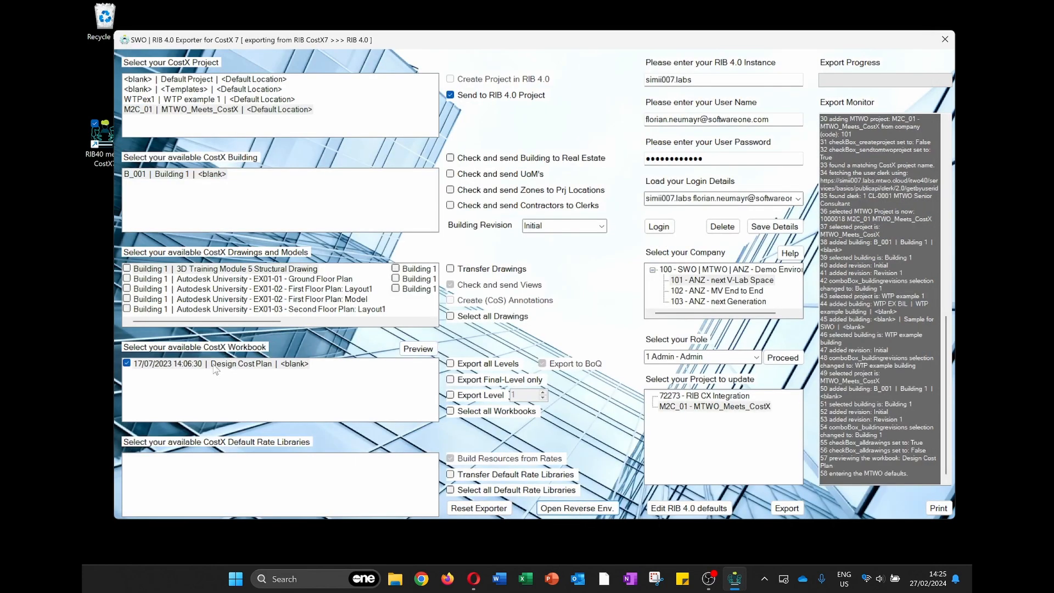
Enable Export all Levels for the Design Cost Plan workbook and try Build Resources from Rates off and on again
{"action": "left_click", "coordinate": [451, 364]}
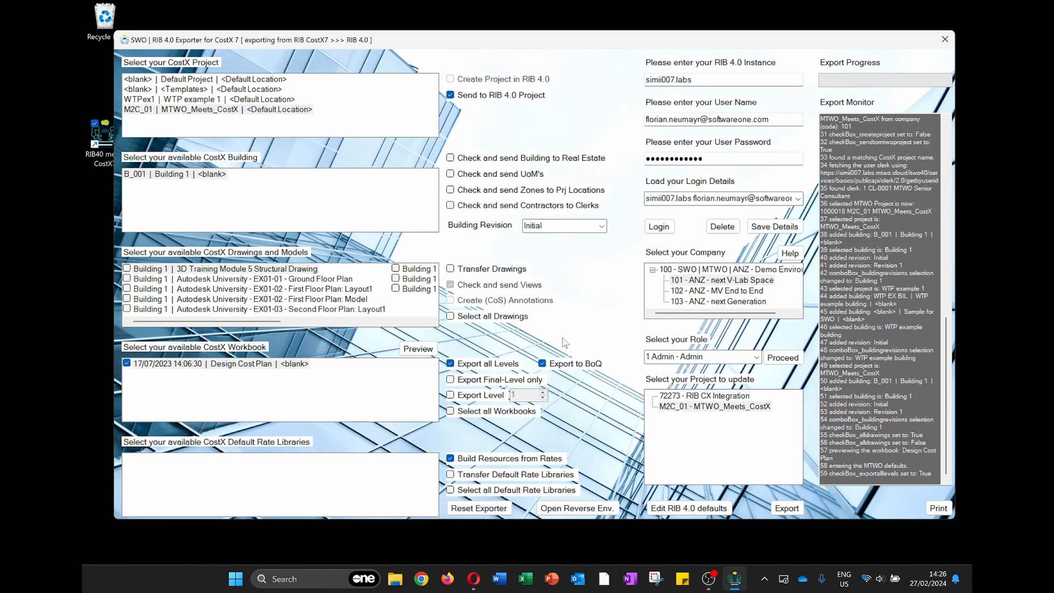
{"action": "left_click", "coordinate": [450, 459]}
{"action": "left_click", "coordinate": [451, 459]}
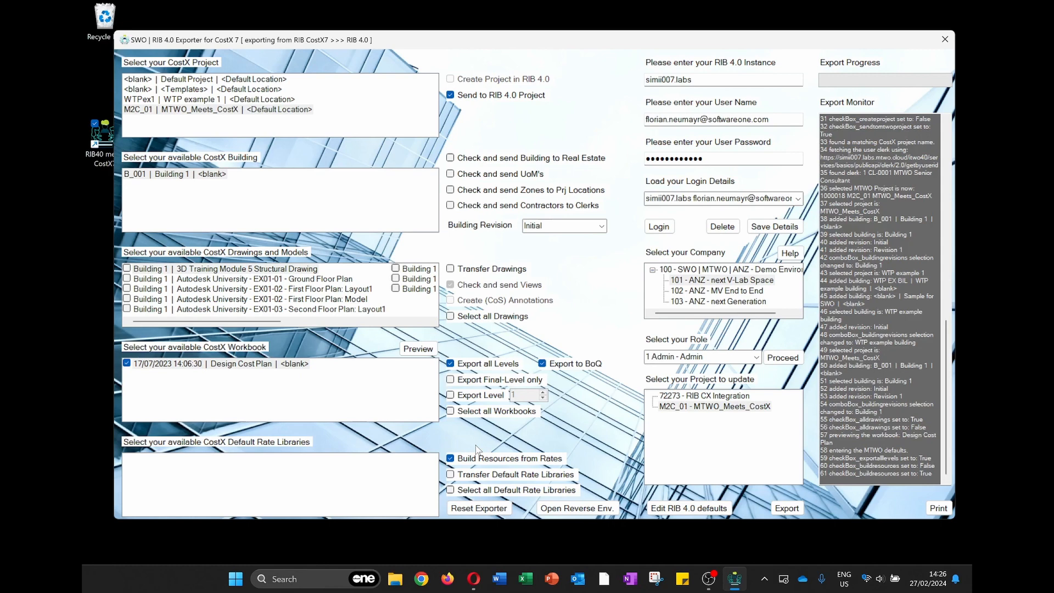
Try the Export Final-Level only option and exporting just level 1, and select all workbooks
{"action": "left_click", "coordinate": [451, 380]}
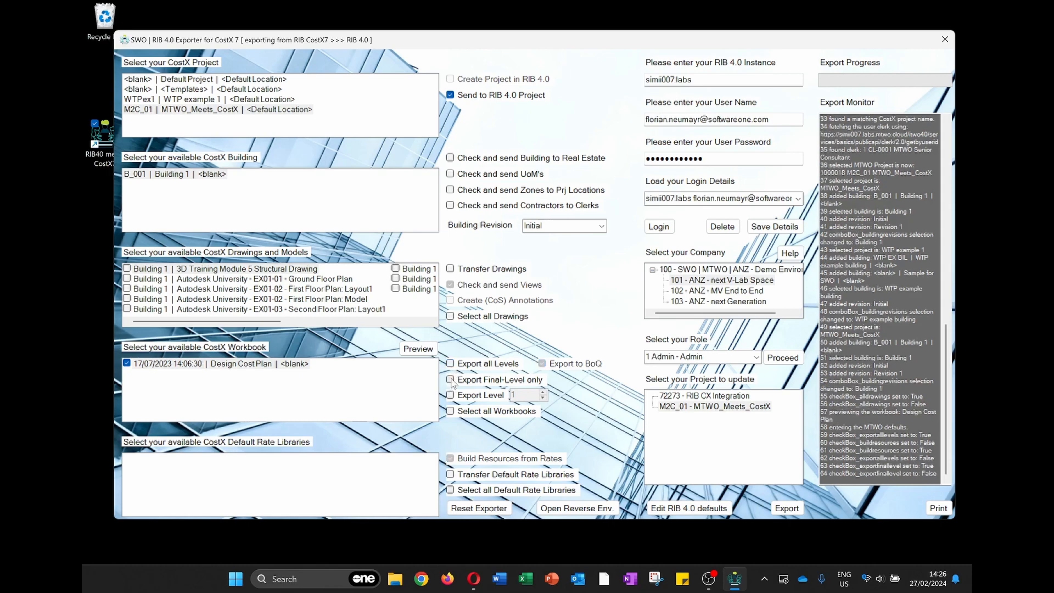
{"action": "double_click", "coordinate": [451, 379]}
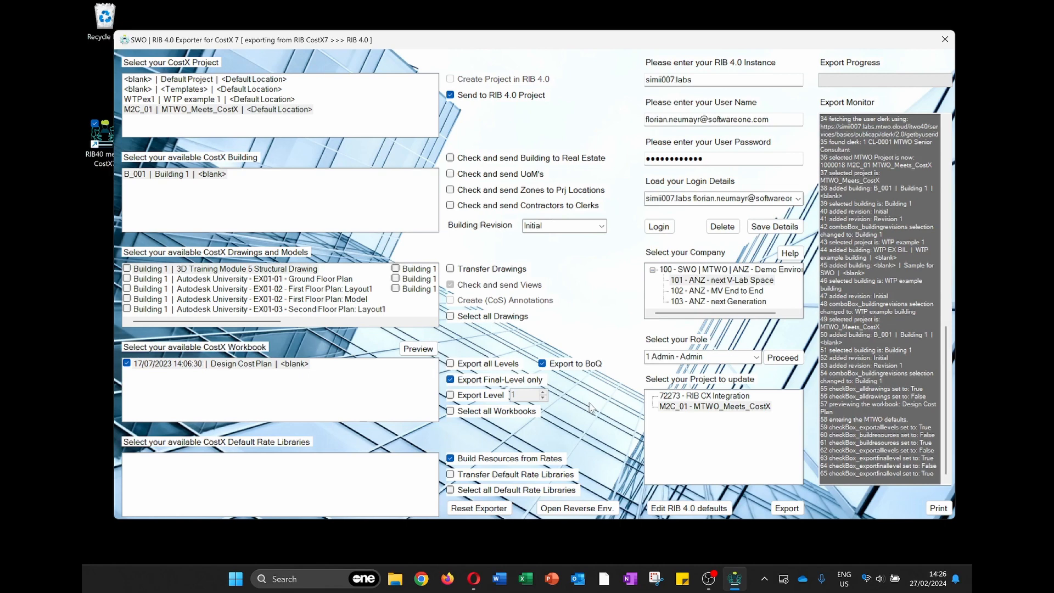
{"action": "left_click", "coordinate": [450, 395]}
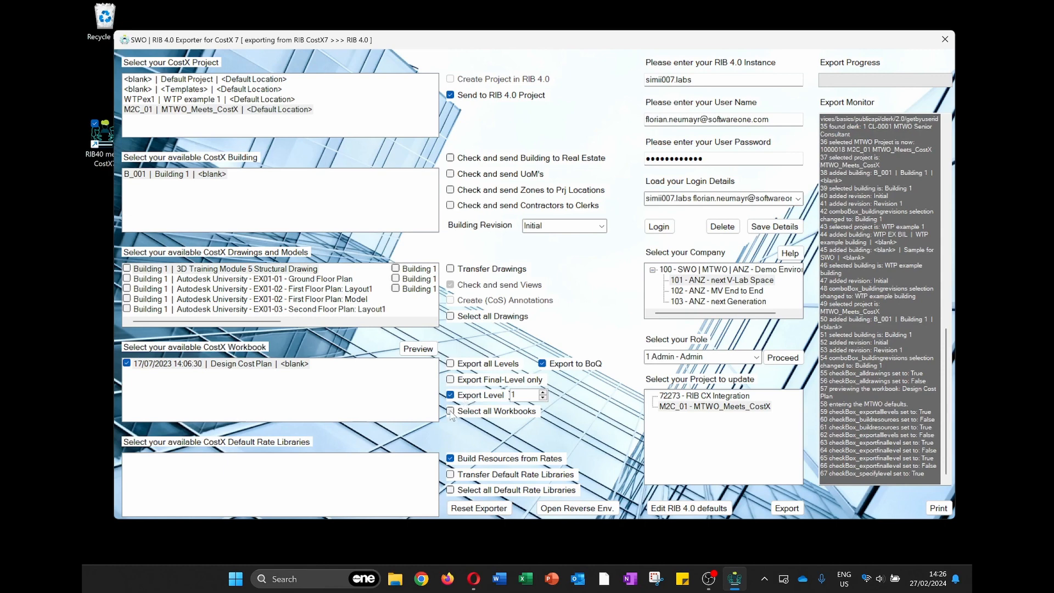
{"action": "left_click", "coordinate": [452, 412]}
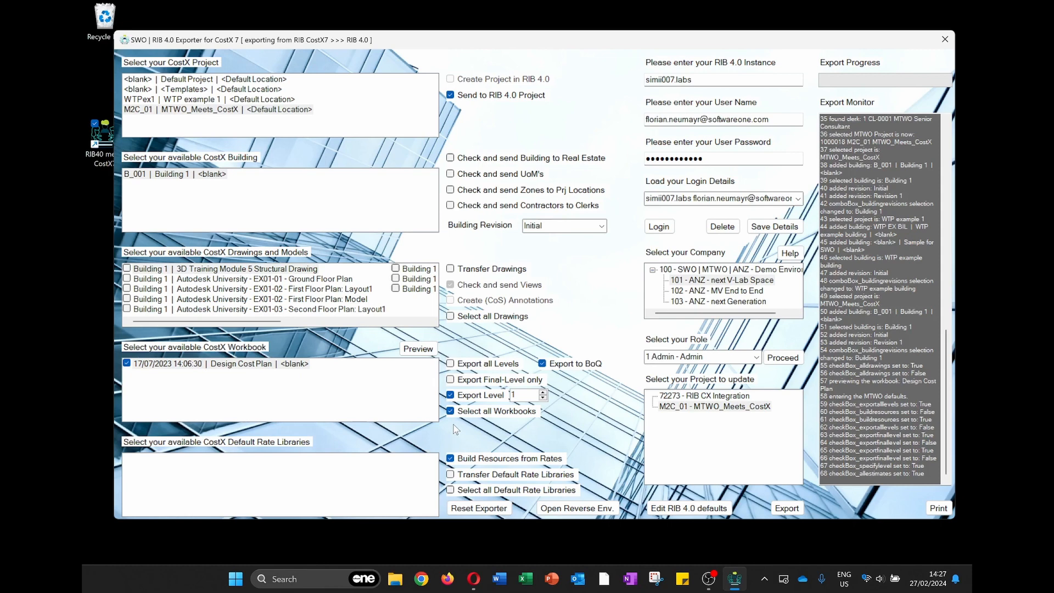
Set the export to all levels, clear the all-workbooks selection in favour of Design Cost Plan, and export it to RIB 4.0
{"action": "left_click", "coordinate": [450, 364]}
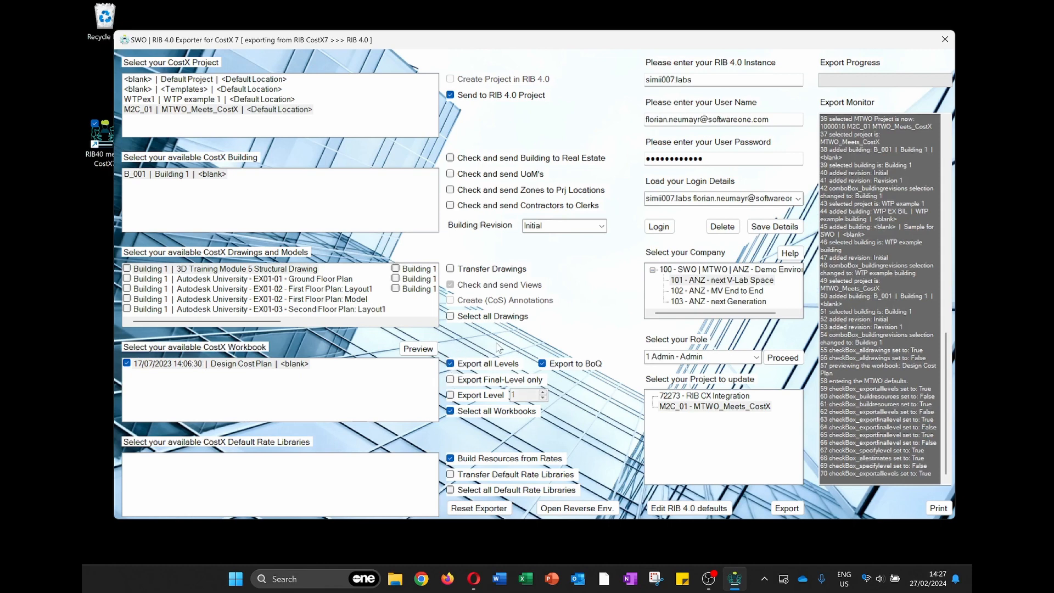
{"action": "left_click", "coordinate": [450, 411]}
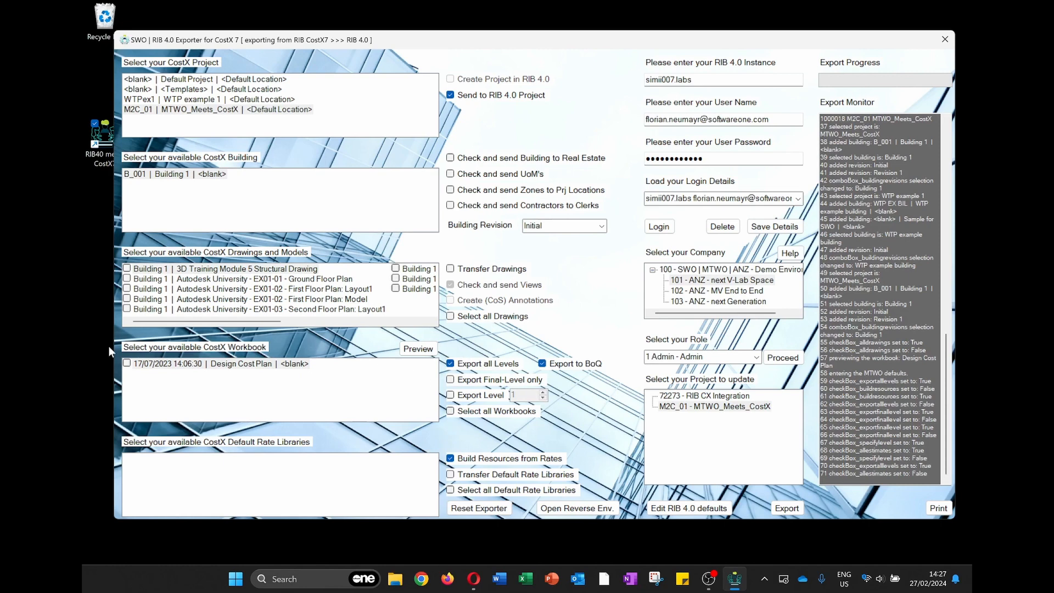
{"action": "left_click", "coordinate": [127, 364]}
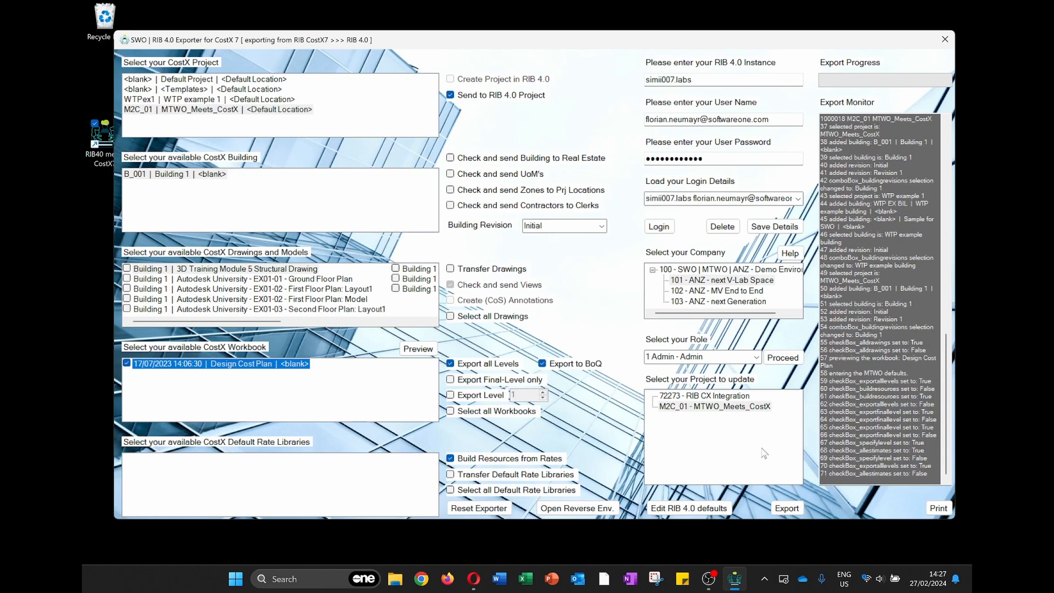
{"action": "left_click", "coordinate": [788, 508]}
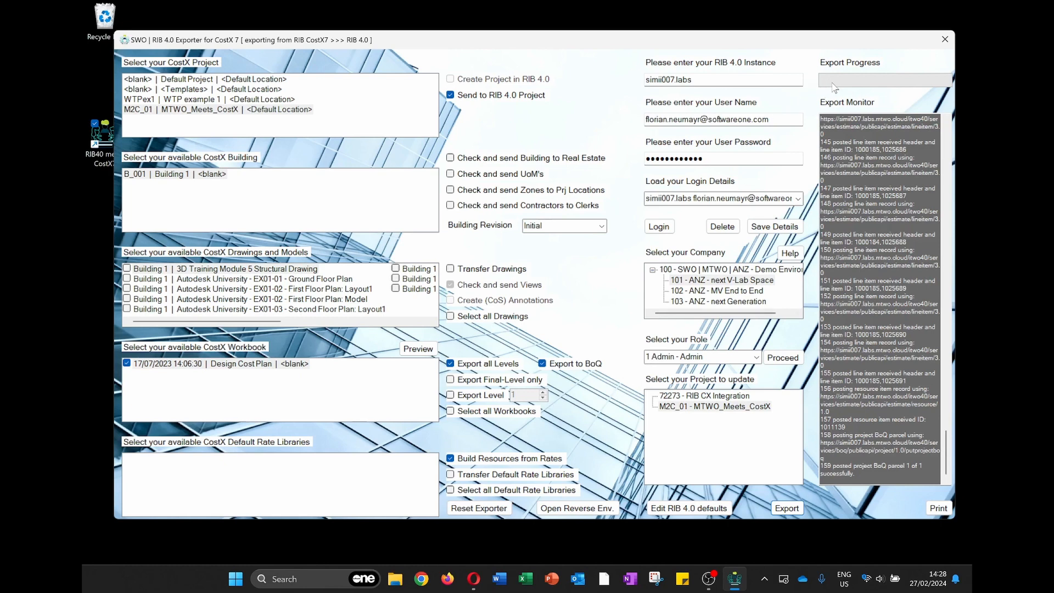
Switch to RIB 4.0 in Opera, refresh the projects, open M2C_01's Design Cost Plan_L1 estimate and check it against the exporter's monitor
{"action": "left_click", "coordinate": [476, 582]}
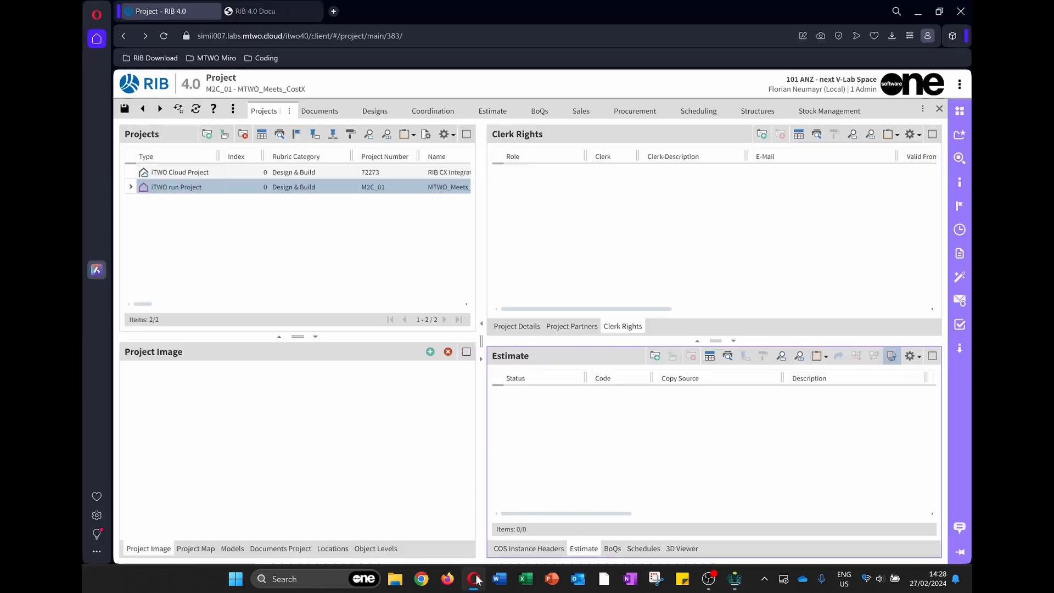
{"action": "left_click", "coordinate": [196, 110]}
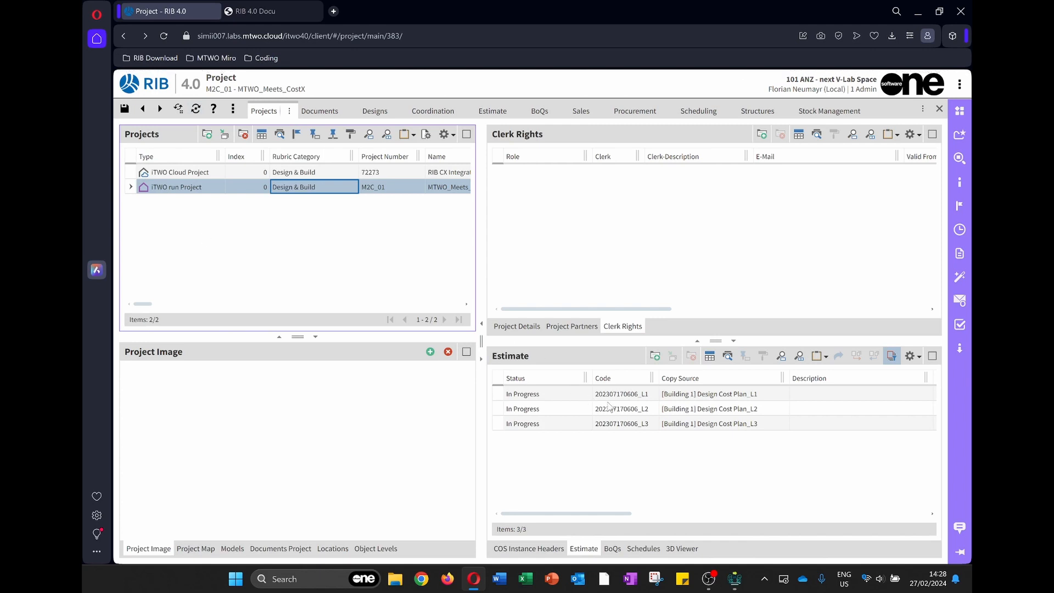
{"action": "right_click", "coordinate": [640, 398]}
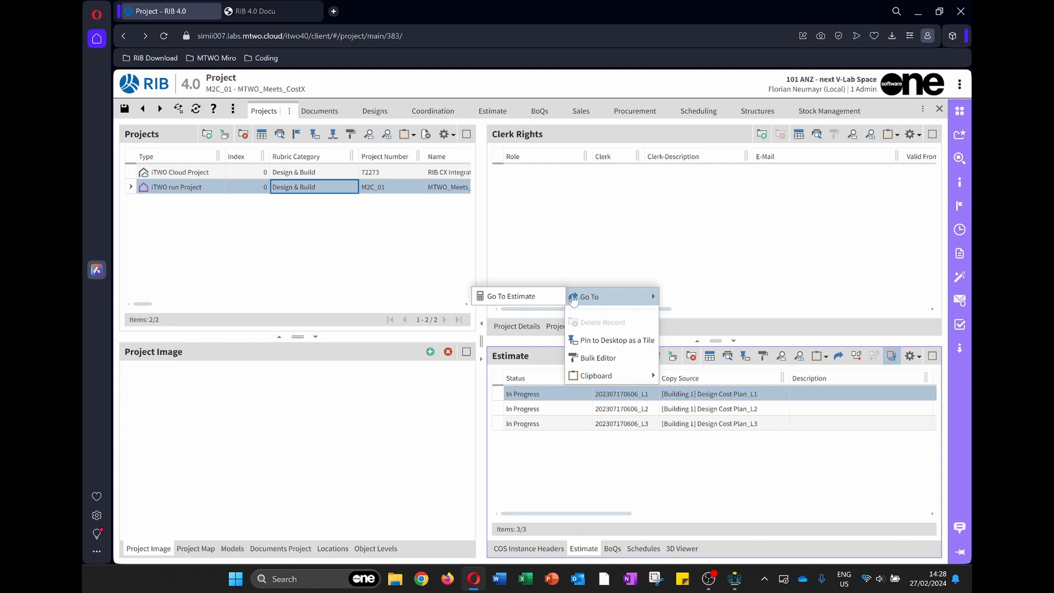
{"action": "left_click", "coordinate": [547, 295]}
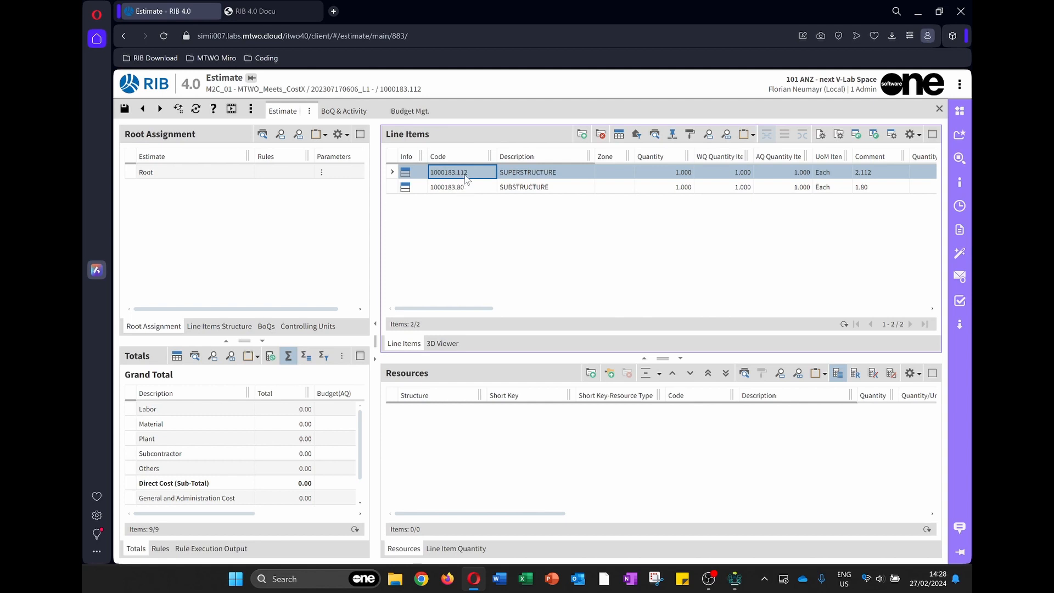
{"action": "left_click", "coordinate": [732, 583]}
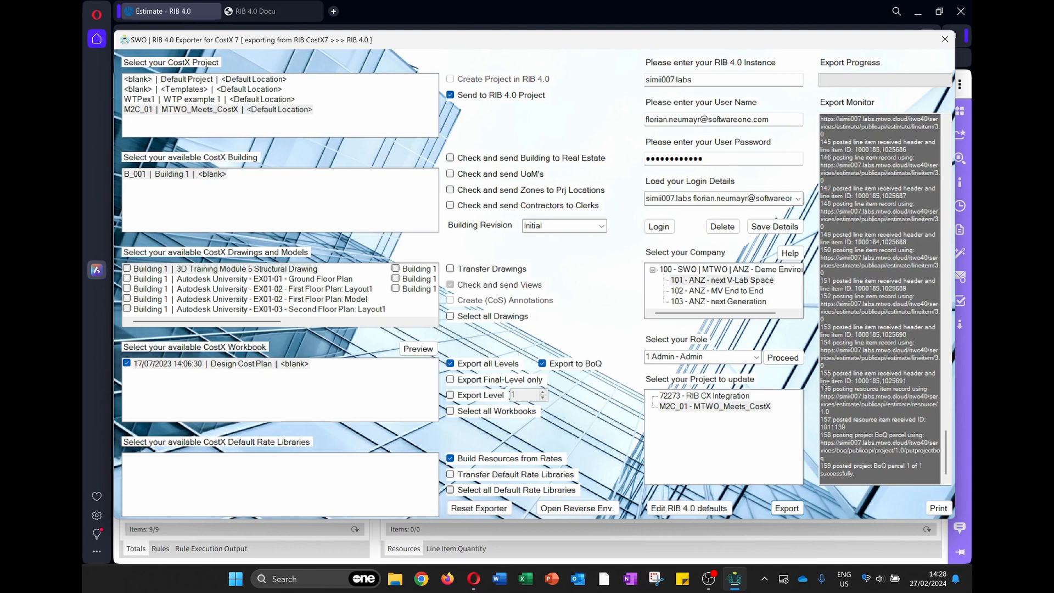
{"action": "left_click", "coordinate": [474, 579]}
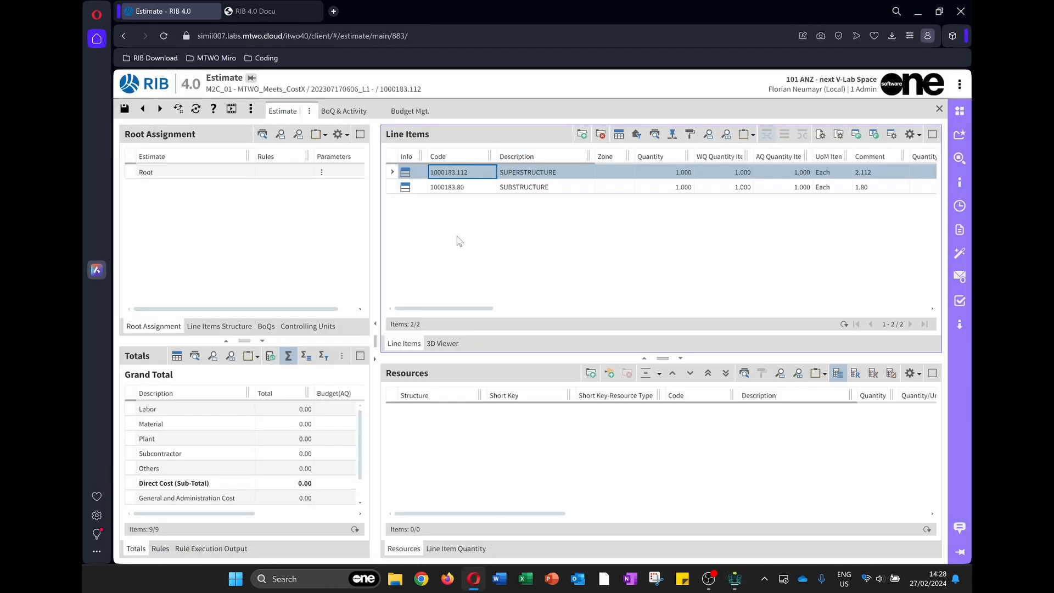
Return to the M2C_01 project, open its Design Cost Plan_L3 estimate and look through the line items
{"action": "left_click", "coordinate": [123, 36]}
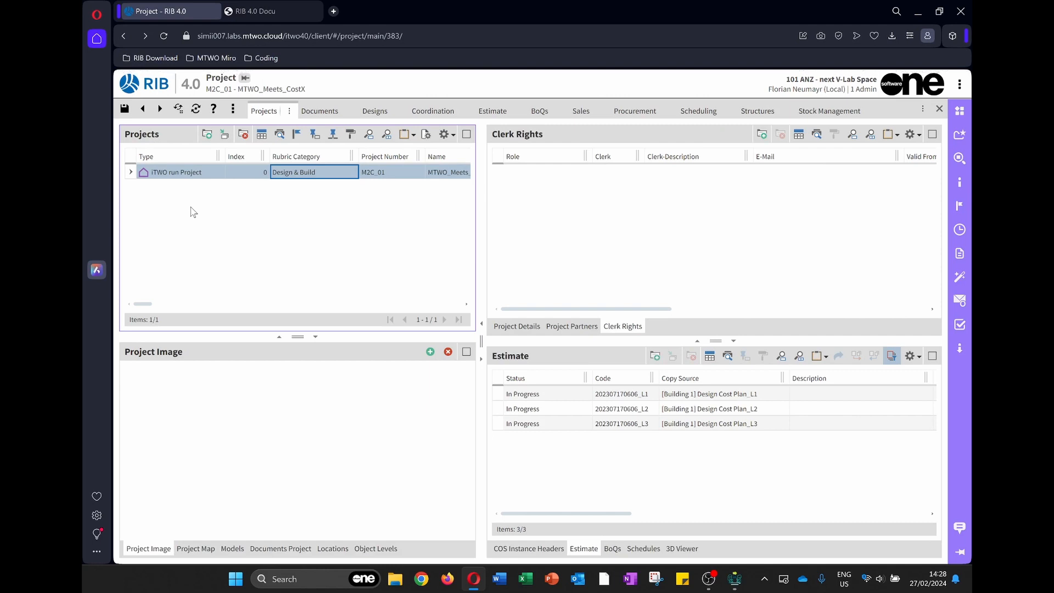
{"action": "right_click", "coordinate": [645, 429]}
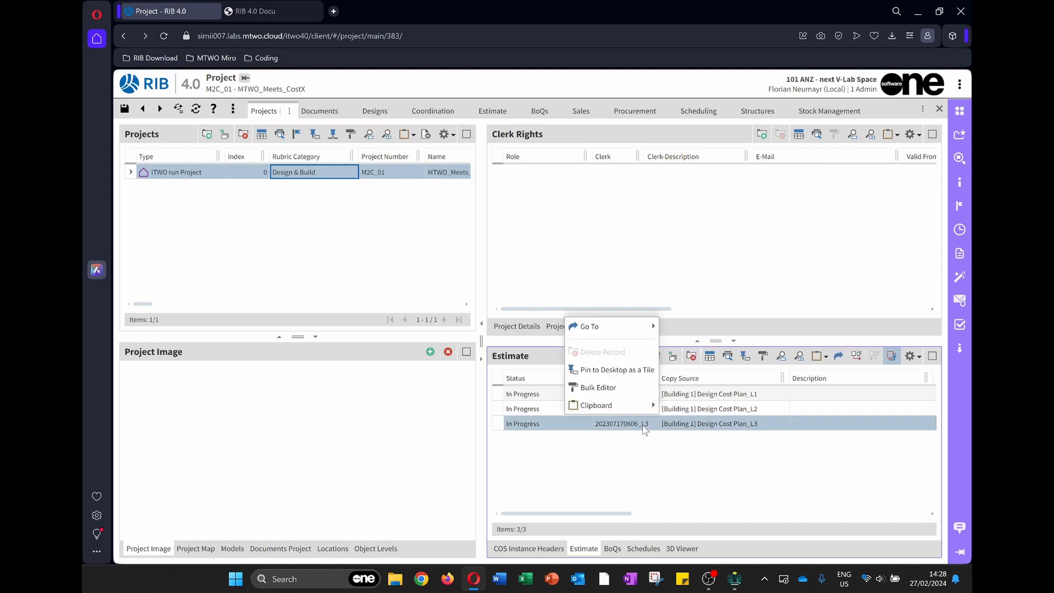
{"action": "mouse_move", "coordinate": [652, 329]}
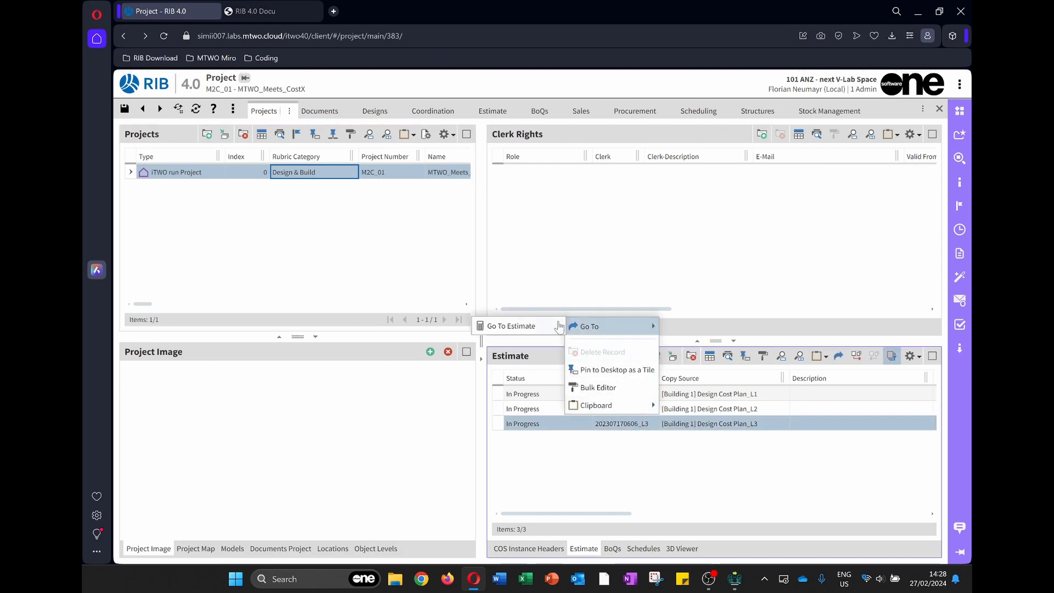
{"action": "left_click", "coordinate": [555, 325]}
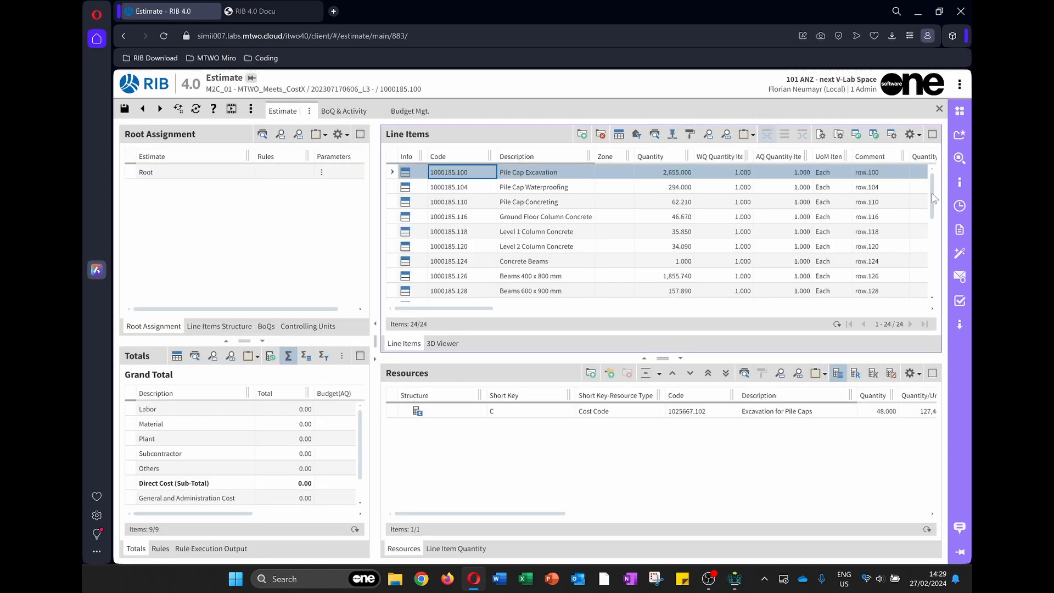
{"action": "left_click_drag", "start_coordinate": [933, 197], "coordinate": [921, 291]}
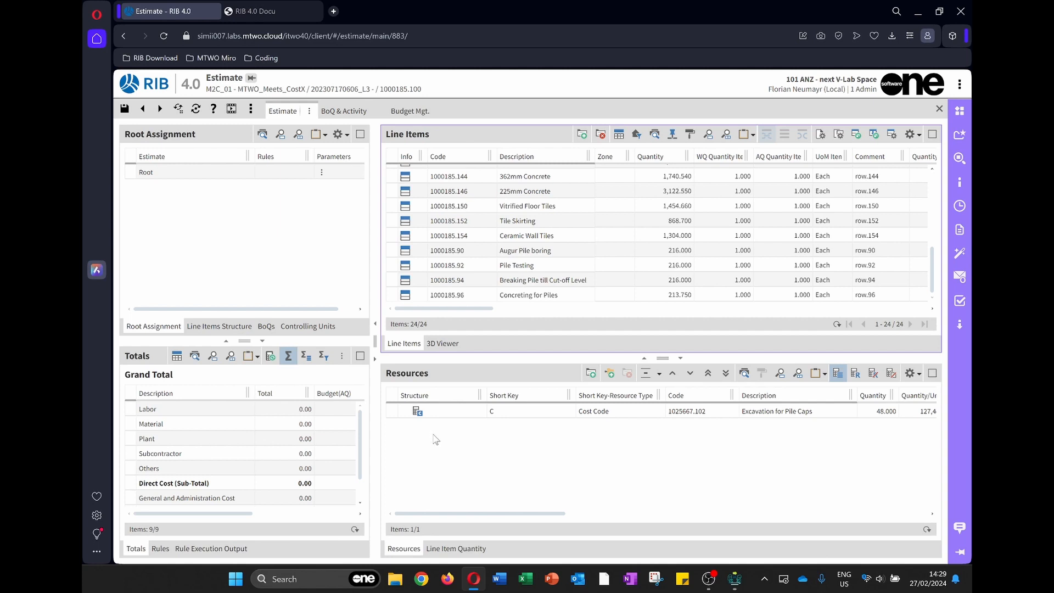
Examine the resources of the line items from Concreting for Piles up to Ceramic Wall Tiles
{"action": "left_click", "coordinate": [394, 297]}
{"action": "left_click", "coordinate": [395, 280]}
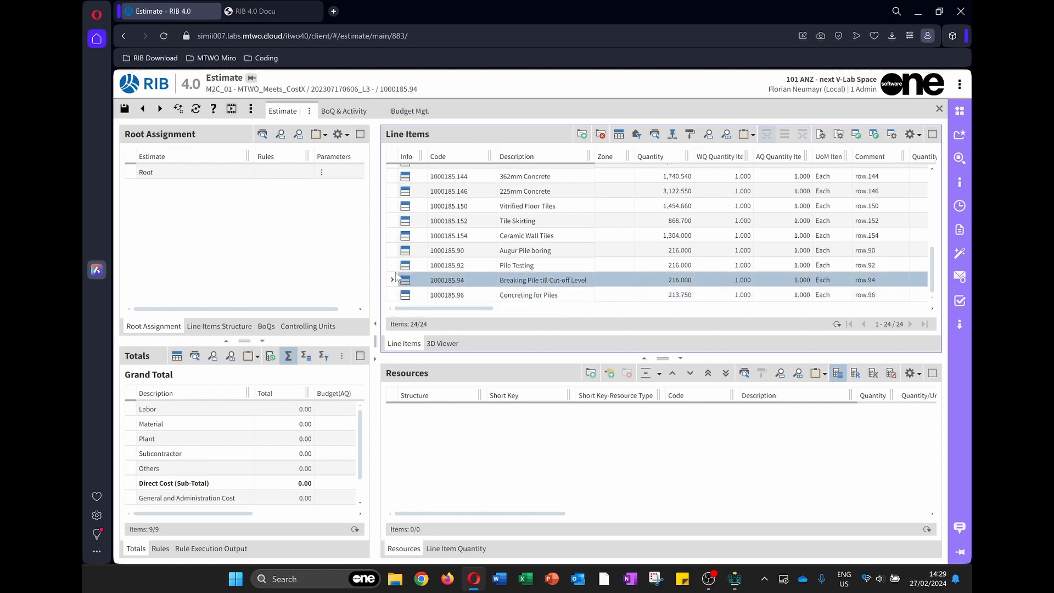
{"action": "left_click", "coordinate": [395, 265]}
{"action": "left_click", "coordinate": [394, 250]}
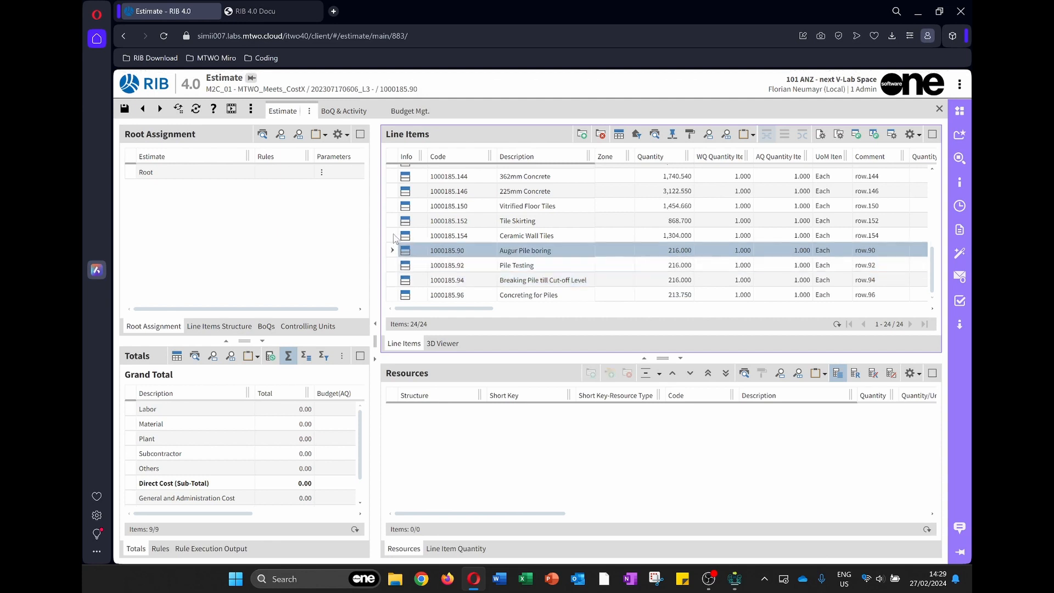
{"action": "left_click", "coordinate": [395, 236]}
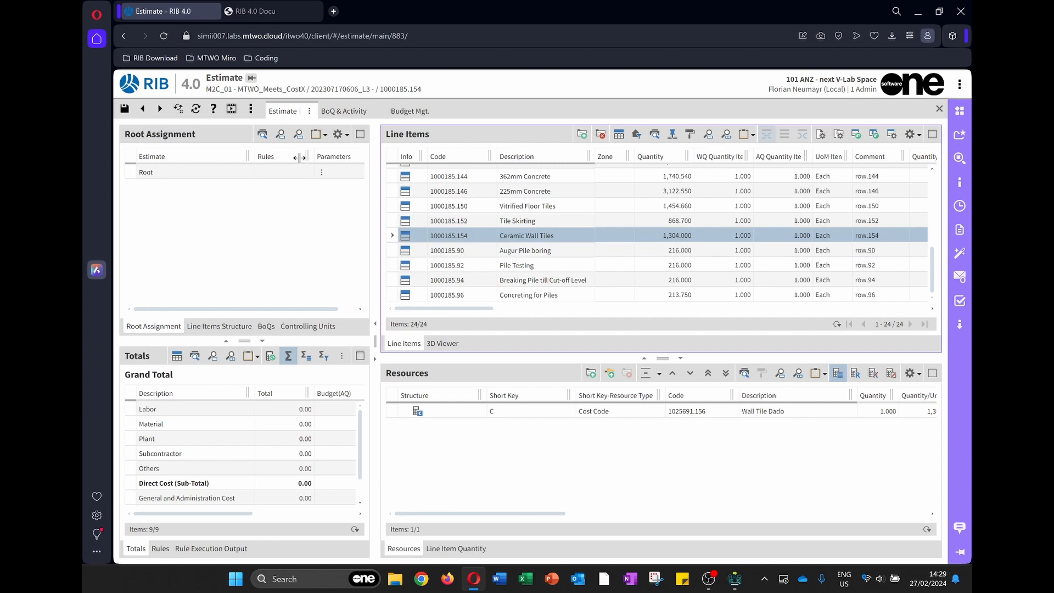
Open the exported BoQ of project M2C_01, examine its structure and reference numbers, and return to the project
{"action": "left_click", "coordinate": [122, 35]}
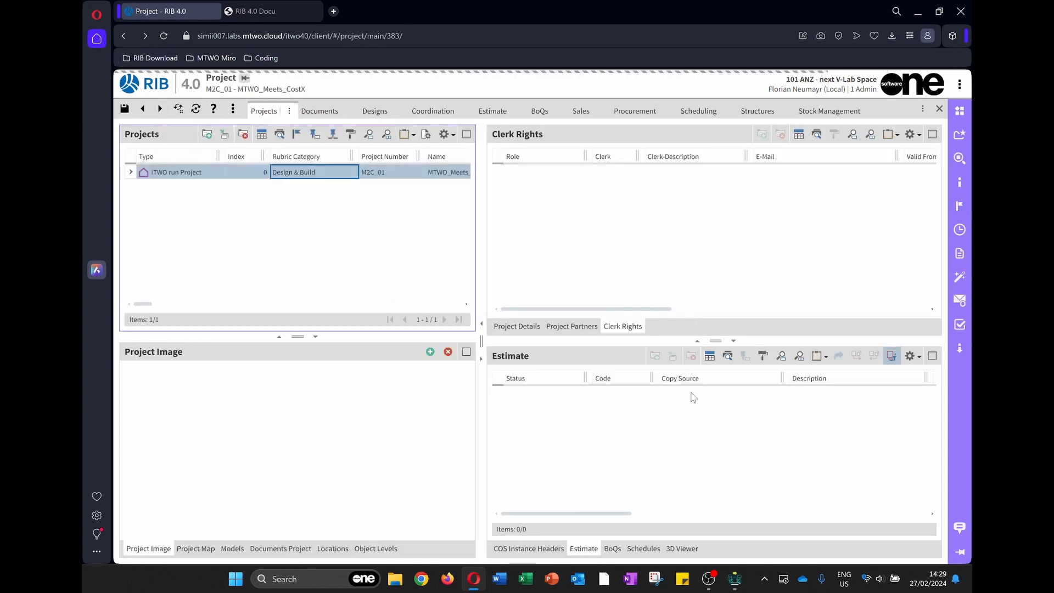
{"action": "left_click", "coordinate": [613, 550]}
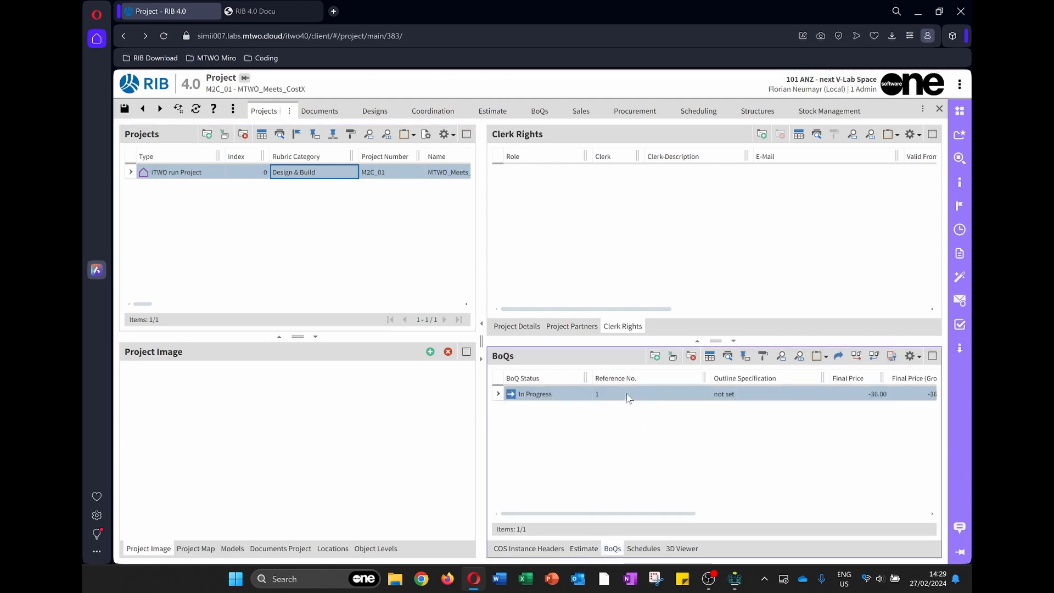
{"action": "right_click", "coordinate": [679, 396]}
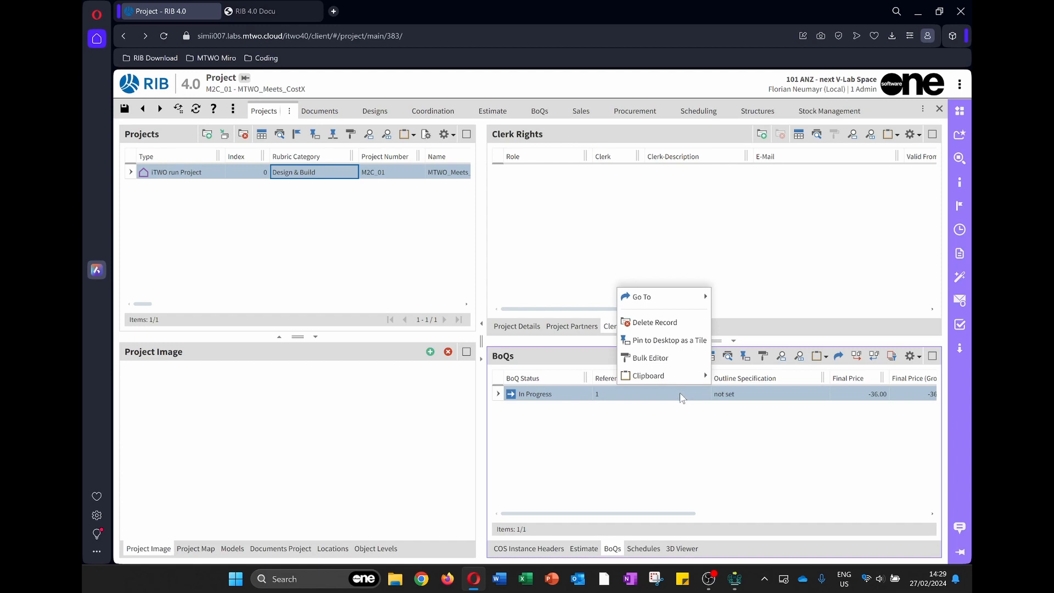
{"action": "mouse_move", "coordinate": [687, 297]}
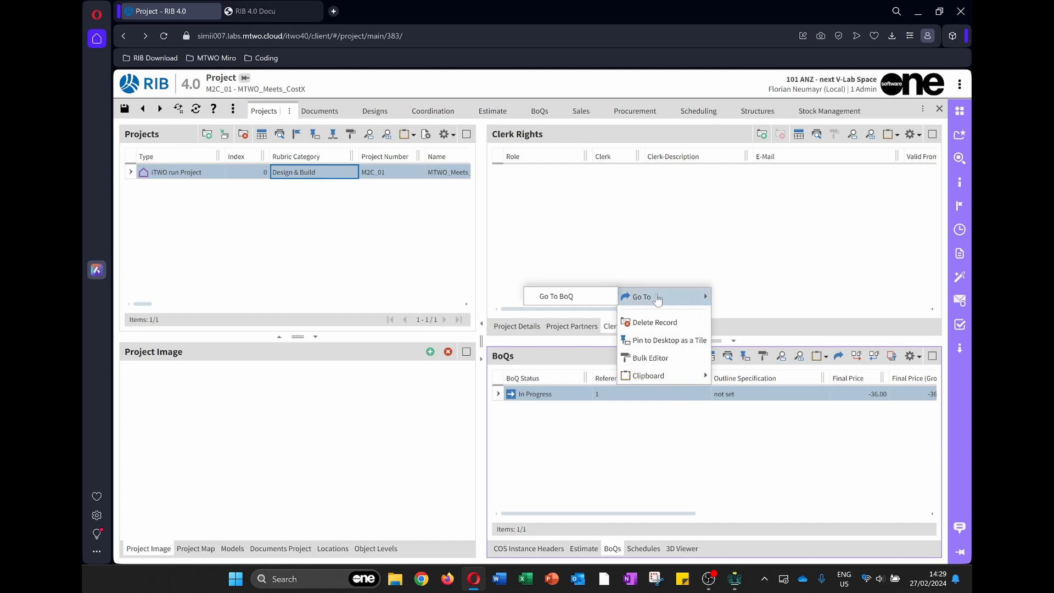
{"action": "left_click", "coordinate": [604, 297]}
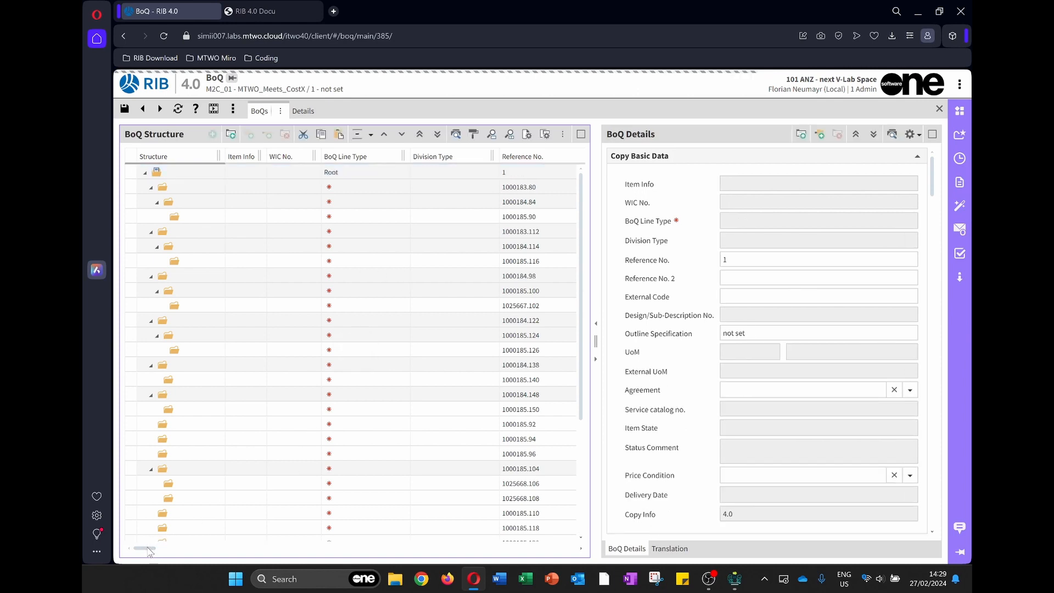
{"action": "mouse_move", "coordinate": [154, 548]}
{"action": "left_mouse_down"}
{"action": "mouse_move", "coordinate": [342, 543]}
{"action": "mouse_move", "coordinate": [313, 553]}
{"action": "mouse_move", "coordinate": [152, 547]}
{"action": "left_mouse_up"}
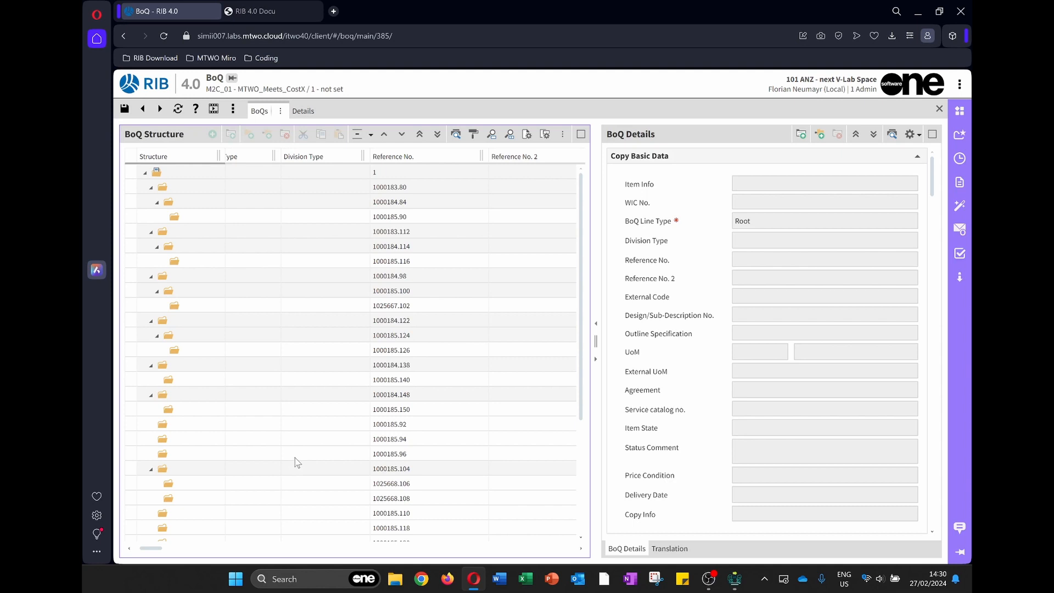
{"action": "left_click", "coordinate": [123, 36]}
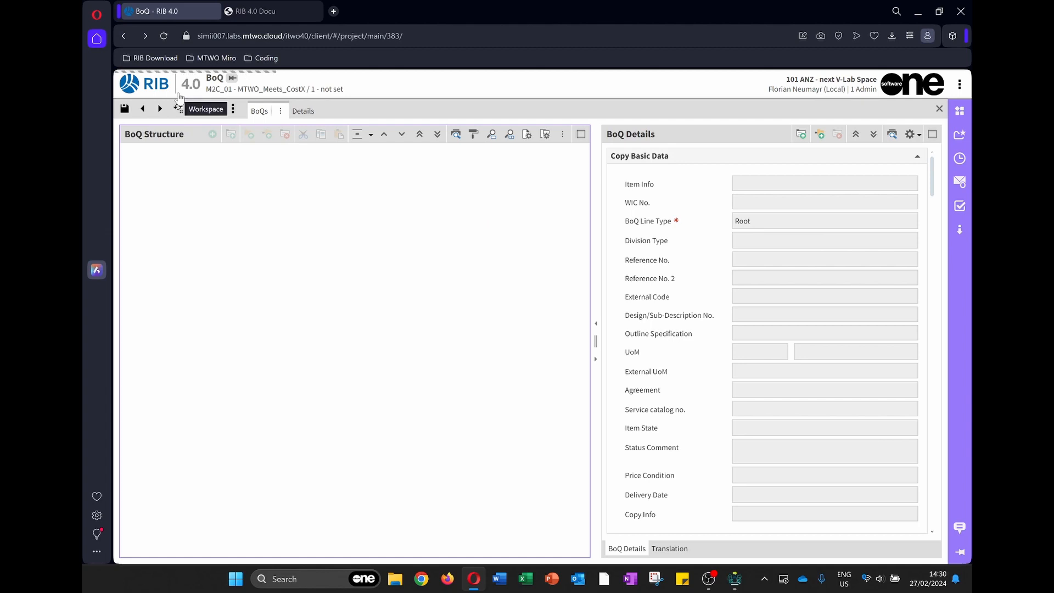